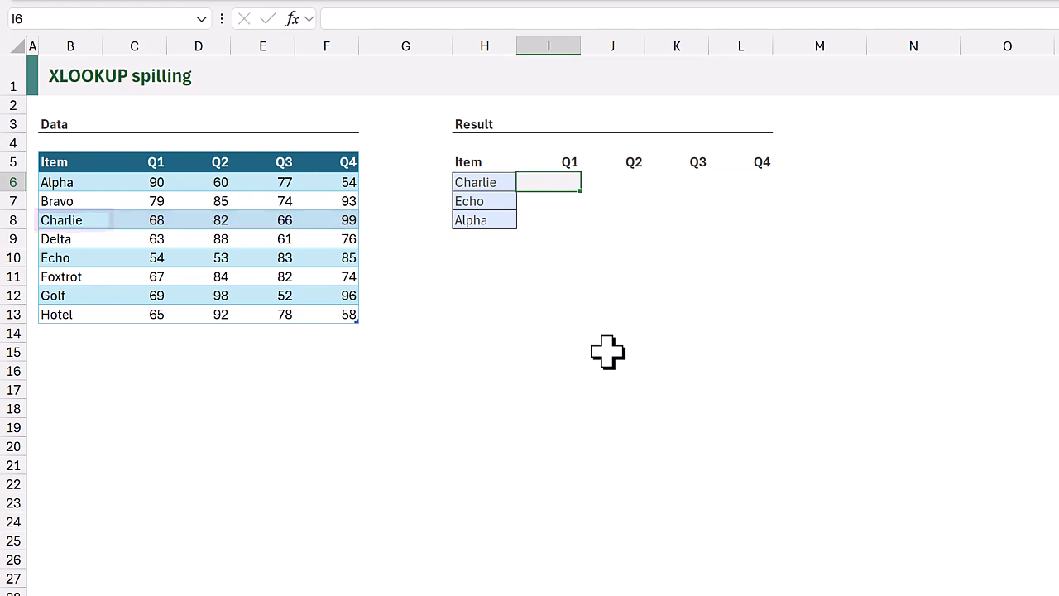
Enter =XLOOKUP(H6,Data[Item],Data[[Q1]:[Q4]]) in I6, spilling Charlie's 68, 82, 66, 99
{"action": "type", "text": "=XLO"}
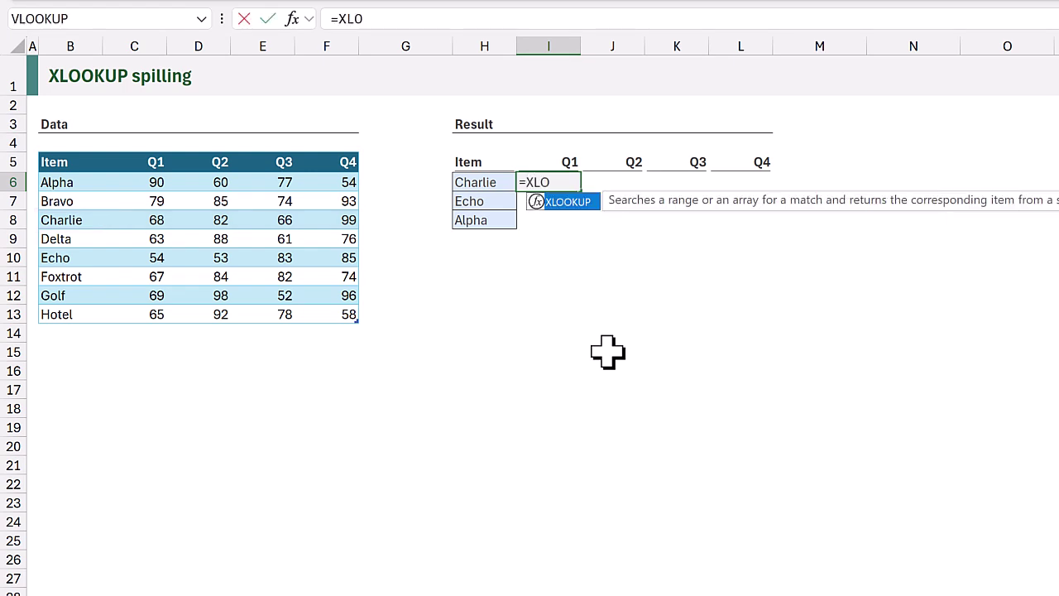
{"action": "type", "text": "OKUP("}
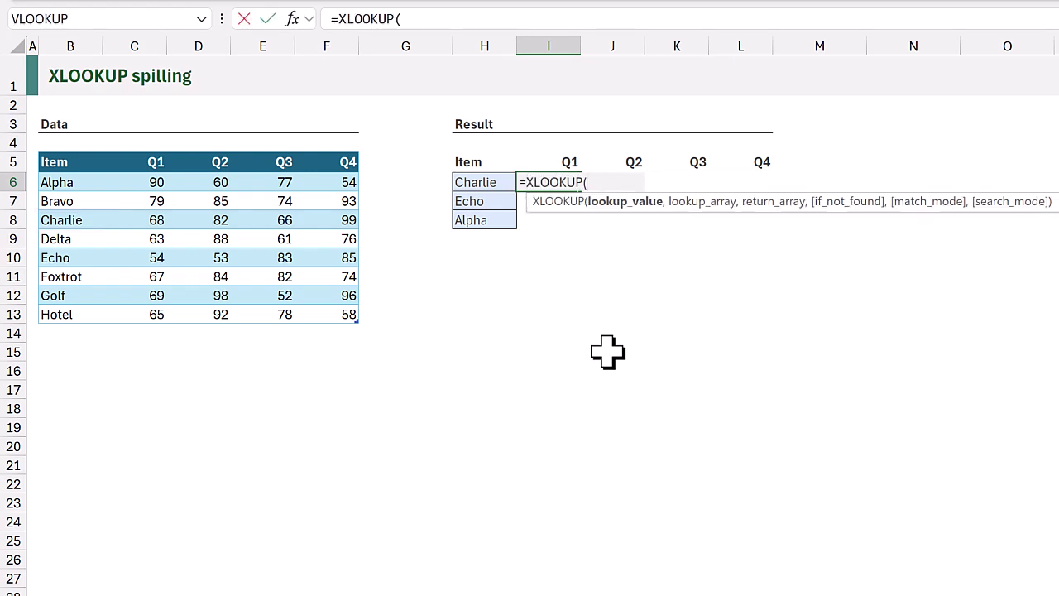
{"action": "left_click", "coordinate": [484, 182]}
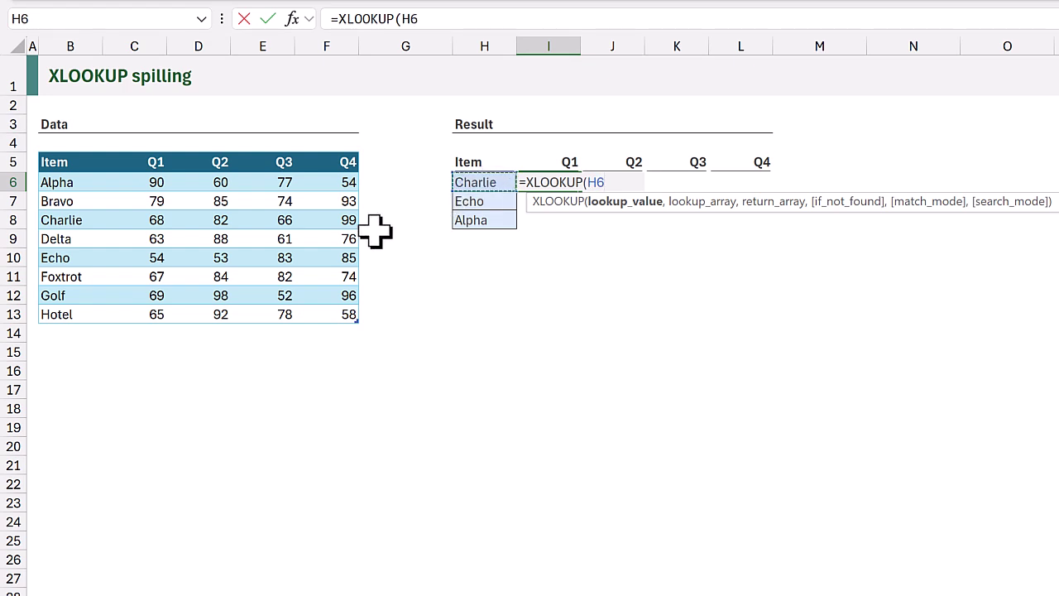
{"action": "type", "text": ","}
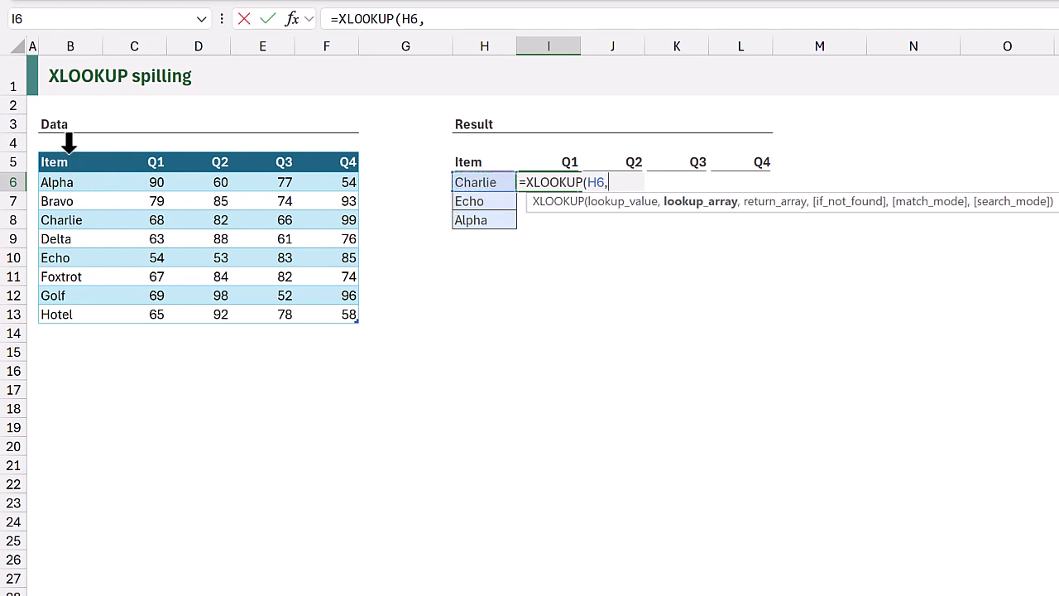
{"action": "left_click", "coordinate": [66, 152]}
{"action": "type", "text": ","}
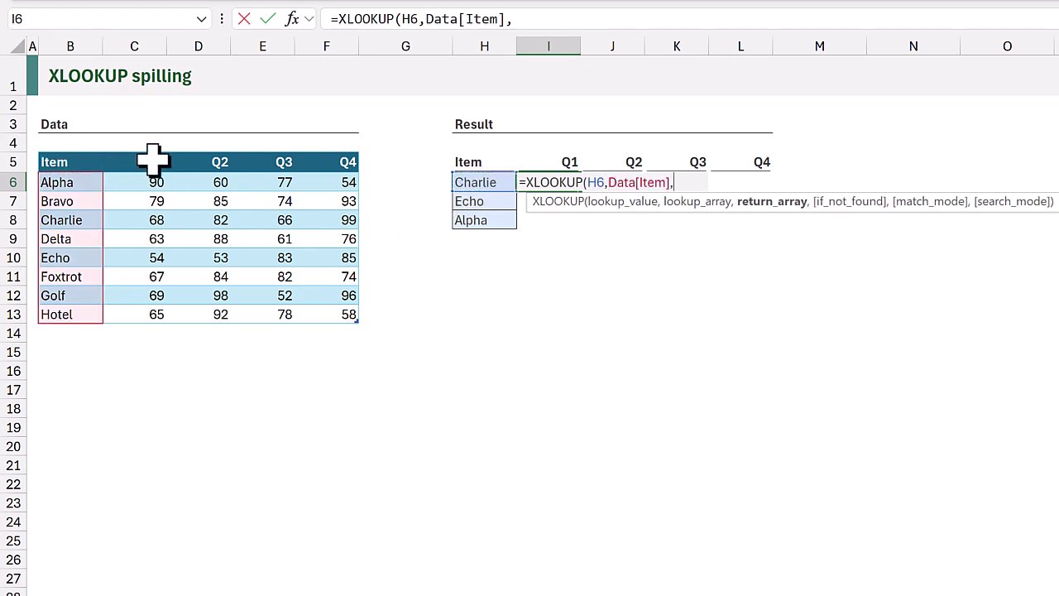
{"action": "left_click_drag", "start_coordinate": [157, 143], "coordinate": [356, 164]}
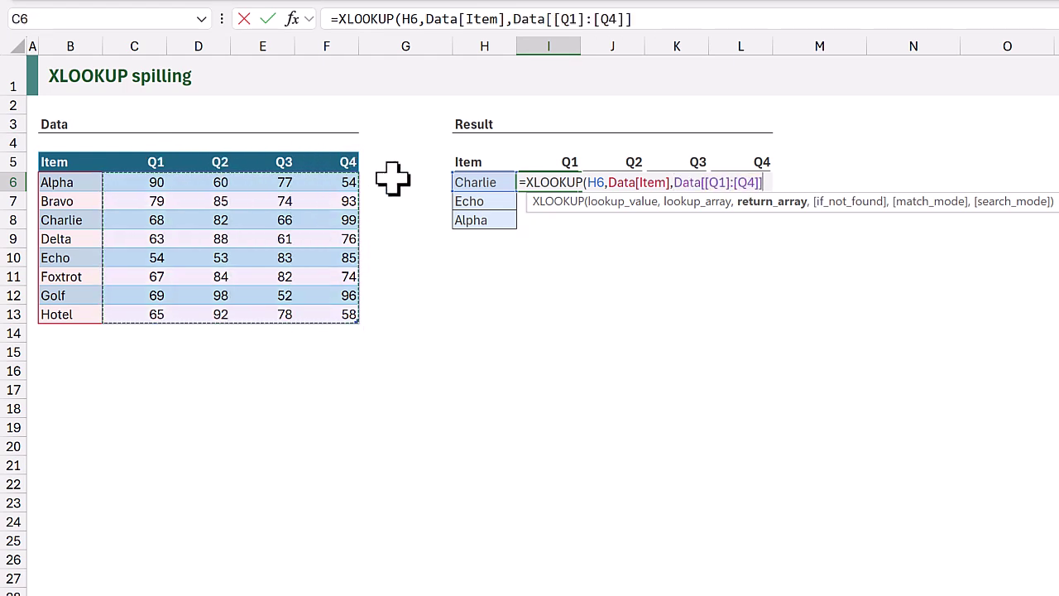
{"action": "type", "text": ")"}
{"action": "key", "text": "ctrl+Return"}
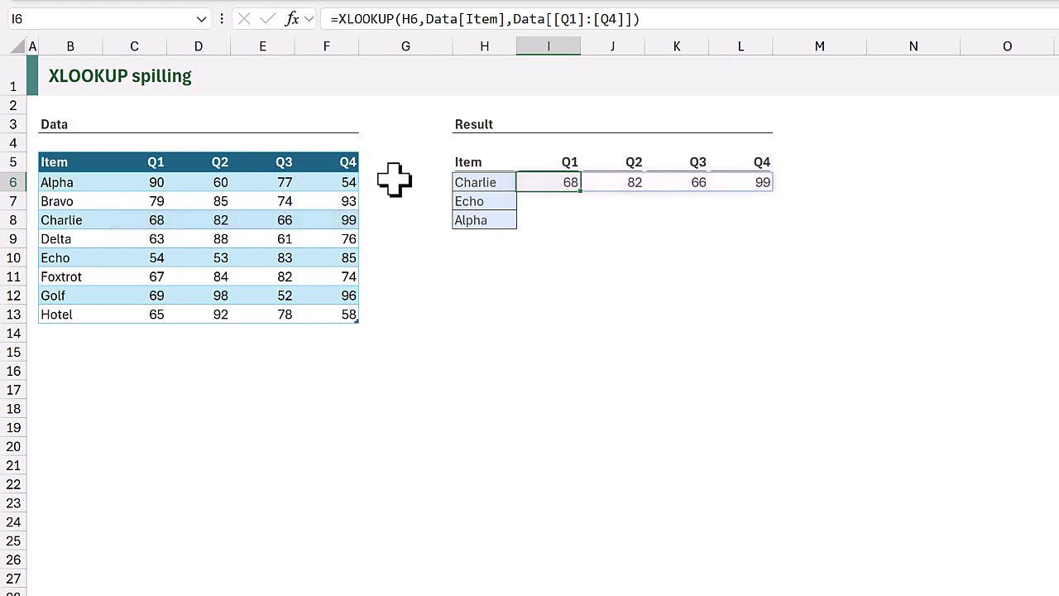
Replace I6 with =XLOOKUP(H6:H8,Data[Item],Data[Q1]) to spill Q1 values 68, 54, 90
{"action": "key", "text": "Delete"}
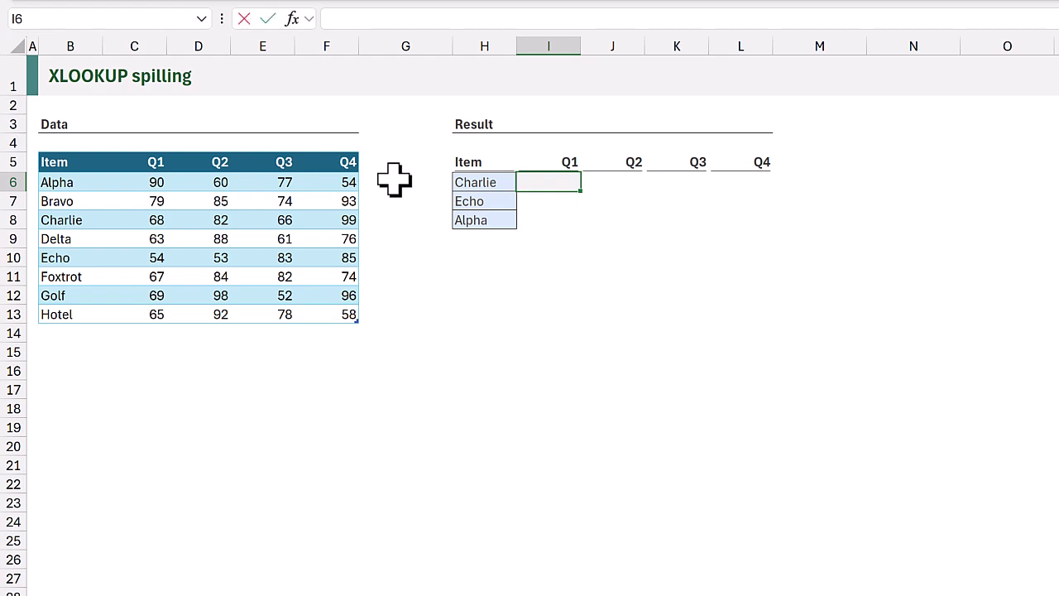
{"action": "type", "text": "=XLOOKUP"}
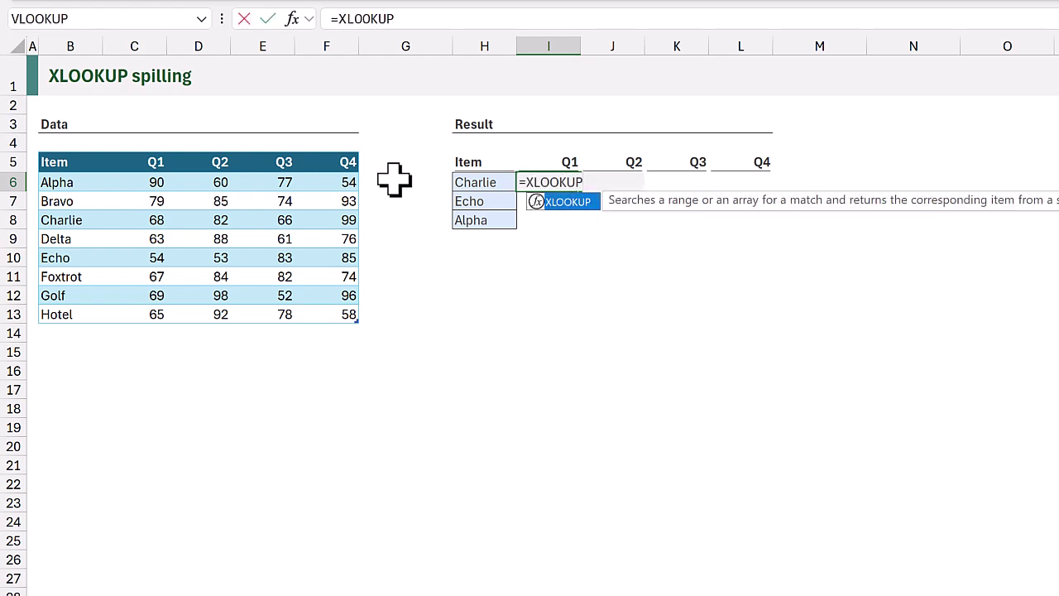
{"action": "type", "text": "("}
{"action": "left_click_drag", "start_coordinate": [470, 181], "coordinate": [473, 219]}
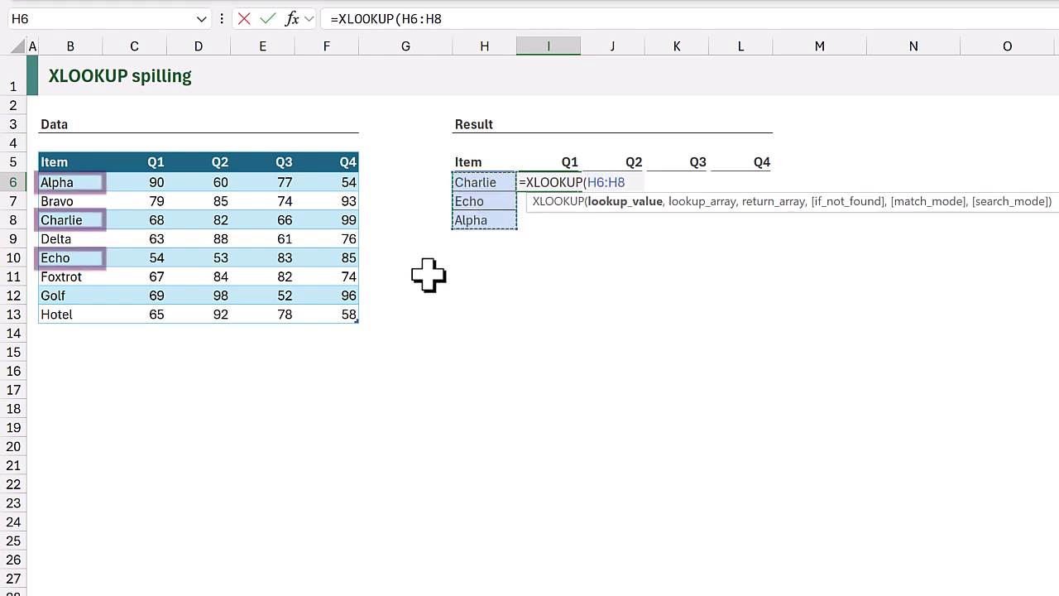
{"action": "type", "text": ","}
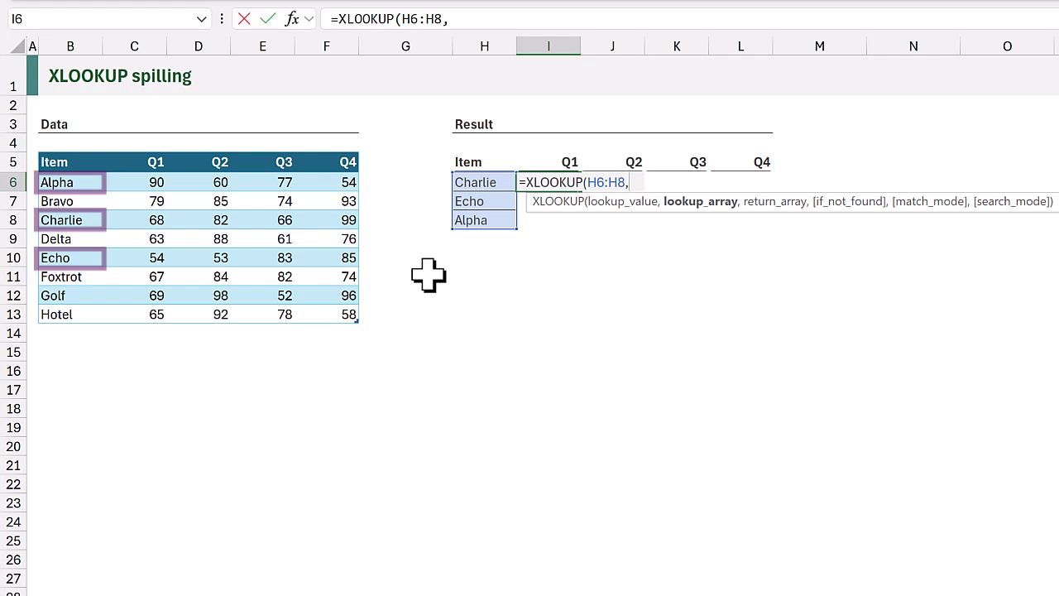
{"action": "left_click", "coordinate": [54, 140]}
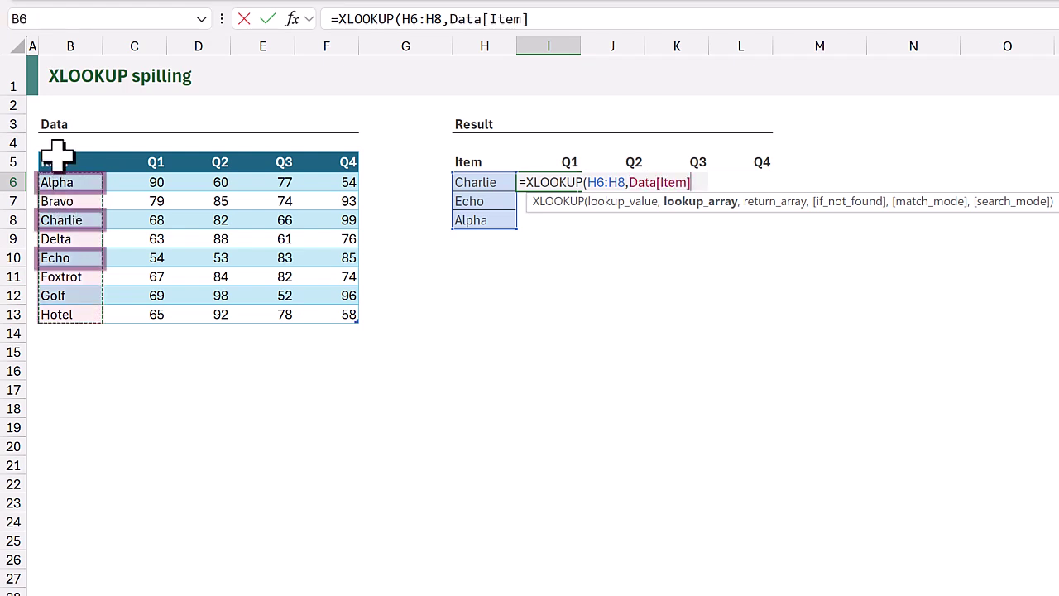
{"action": "type", "text": ","}
{"action": "left_click", "coordinate": [151, 140]}
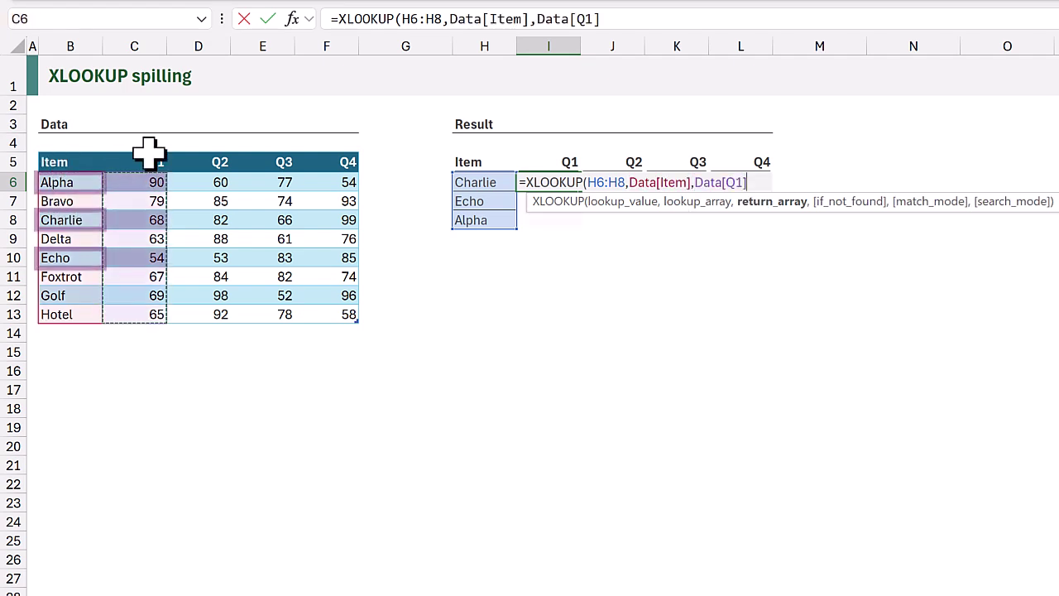
{"action": "type", "text": ")"}
{"action": "key", "text": "ctrl+Return"}
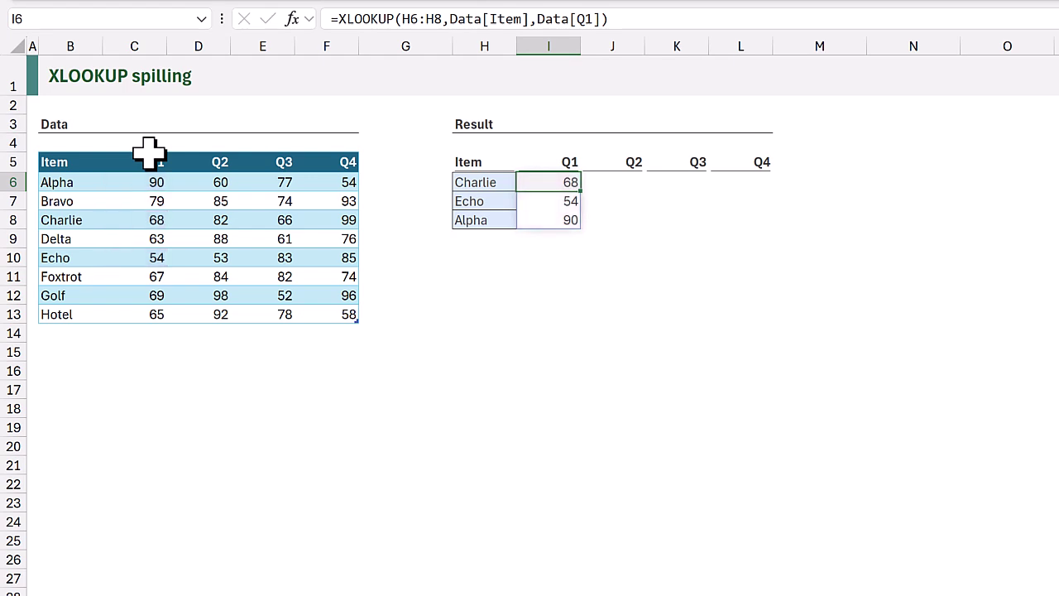
Change I6's lookup to return Data[[Q1]:[Q4]] instead of Data[Q1] for all three items
{"action": "key", "text": "F2"}
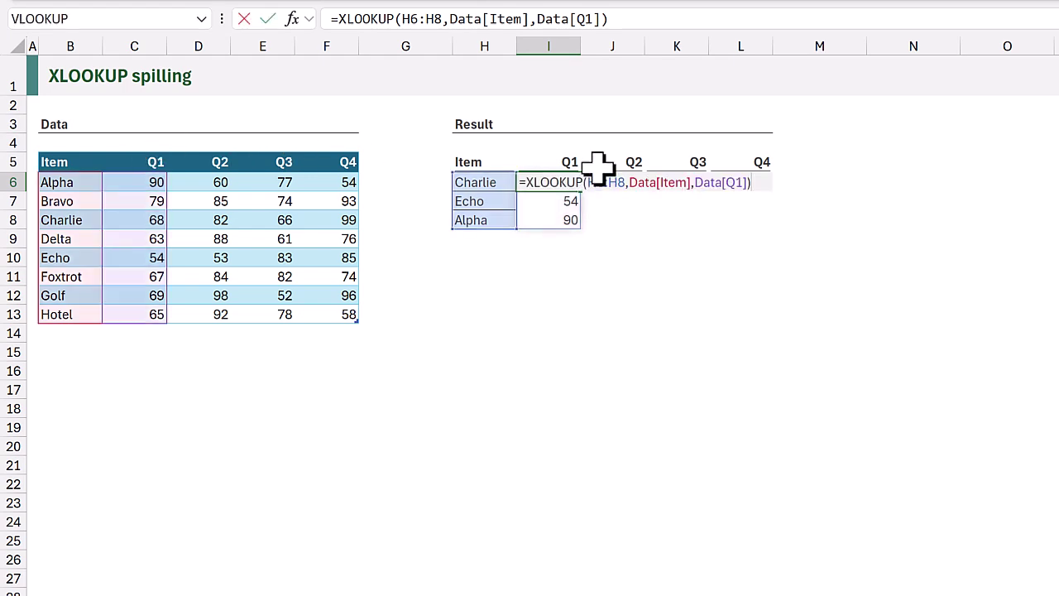
{"action": "left_click_drag", "start_coordinate": [745, 184], "coordinate": [694, 183]}
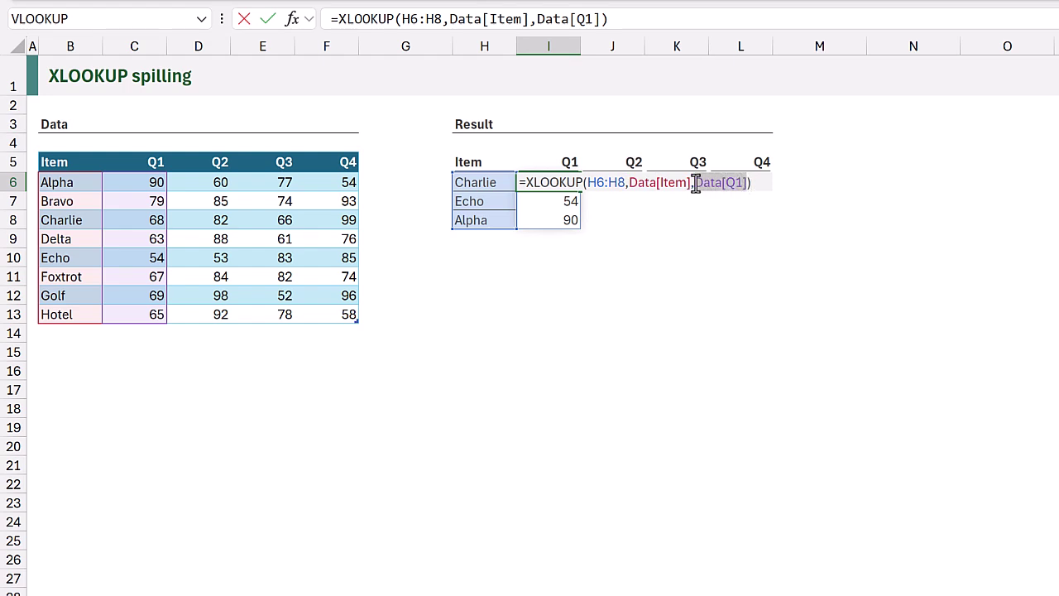
{"action": "key", "text": "BackSpace"}
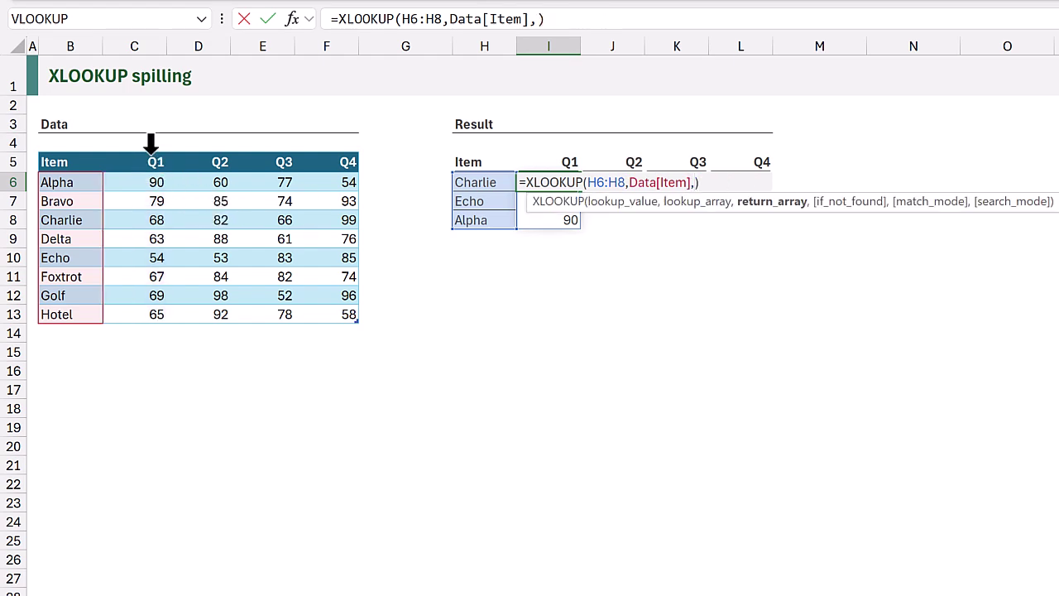
{"action": "left_click_drag", "start_coordinate": [152, 147], "coordinate": [389, 154]}
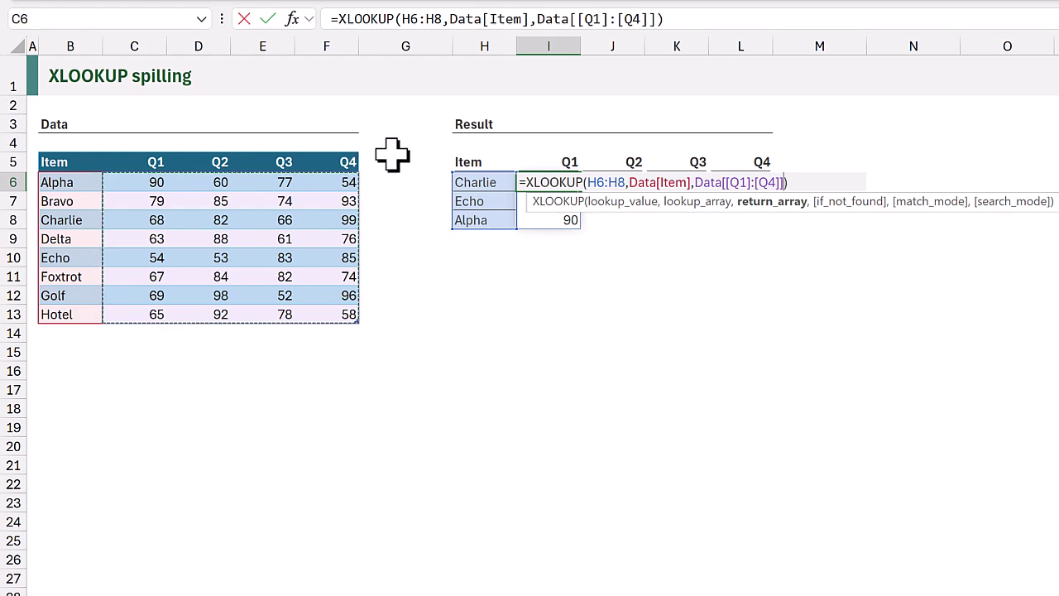
{"action": "key", "text": "ctrl+Return"}
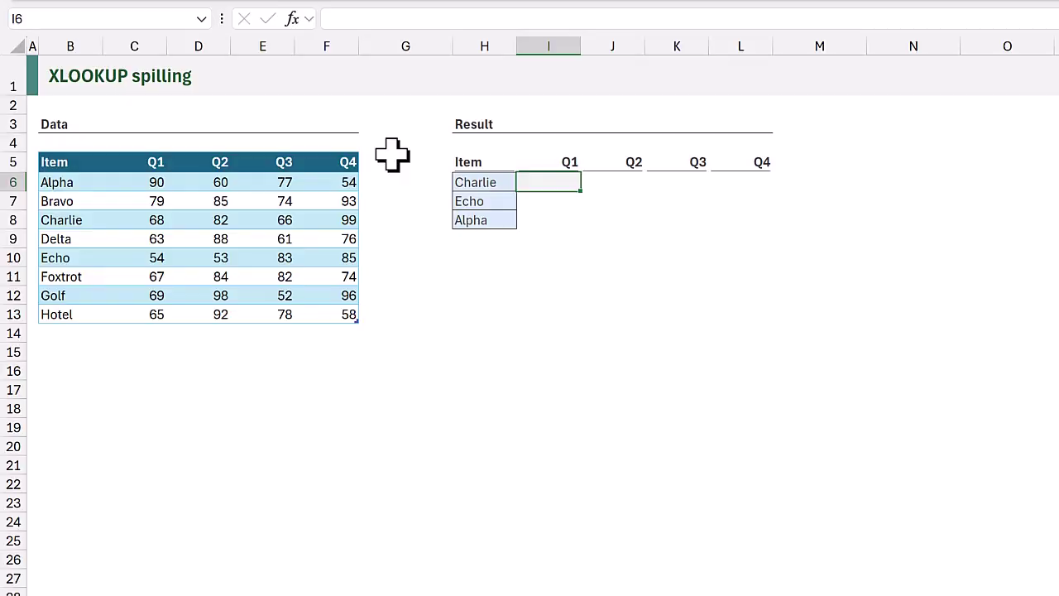
In I6 enter a REDUCE over H6:H8 whose LAMBDA VSTACKs each item's XLOOKUP of Data Q1–Q4
{"action": "type", "text": "=RED"}
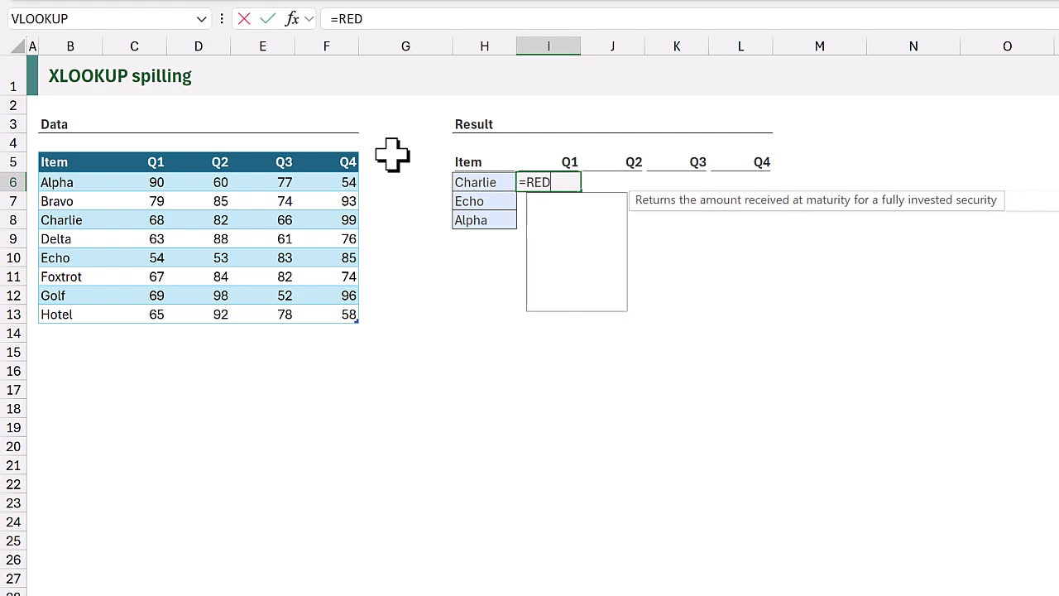
{"action": "type", "text": "UCE("}
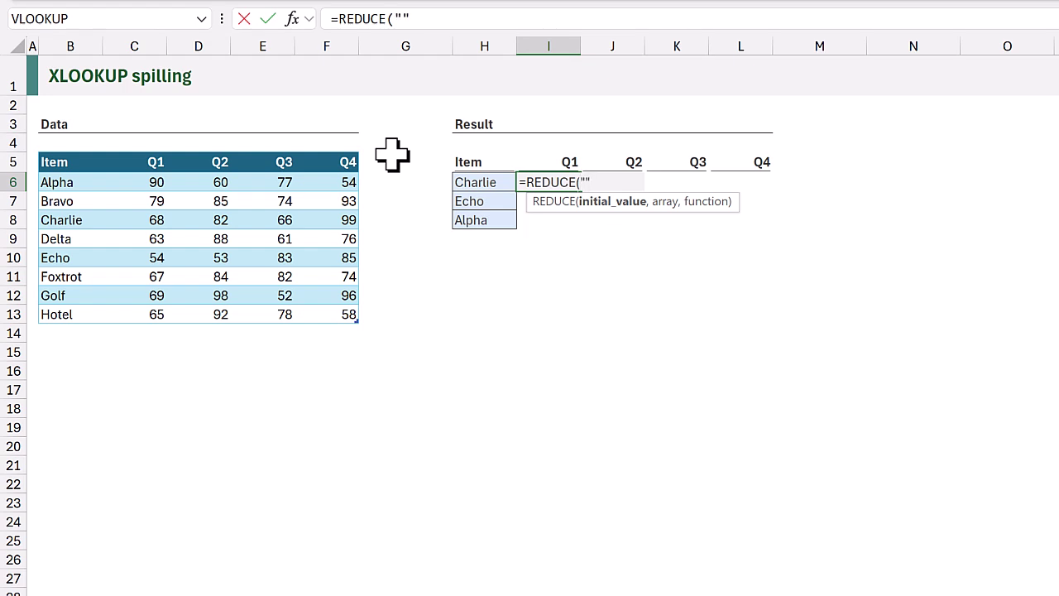
{"action": "type", "text": "\"\","}
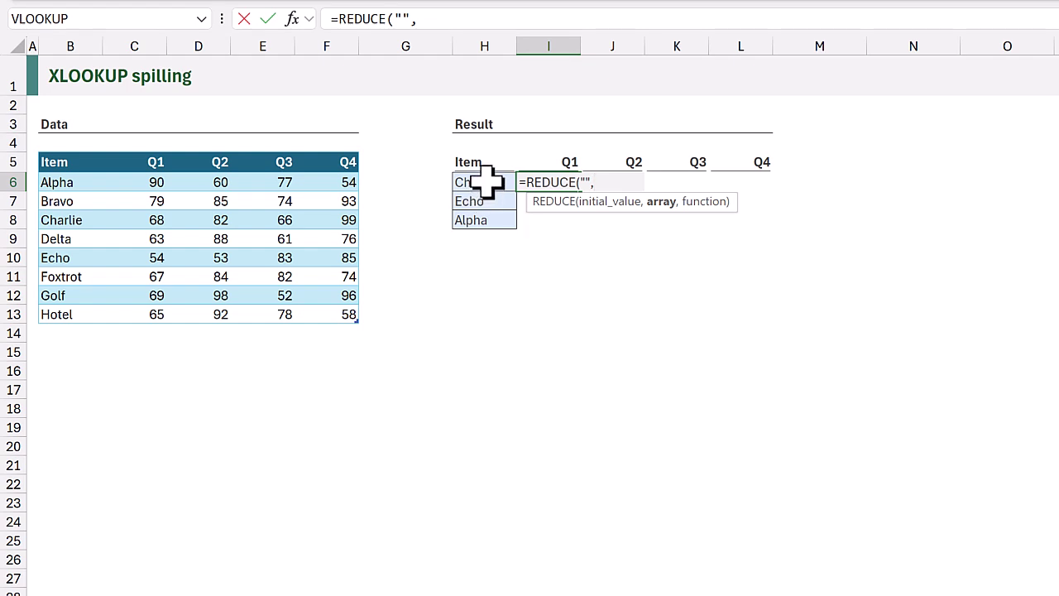
{"action": "left_click_drag", "start_coordinate": [485, 182], "coordinate": [491, 222]}
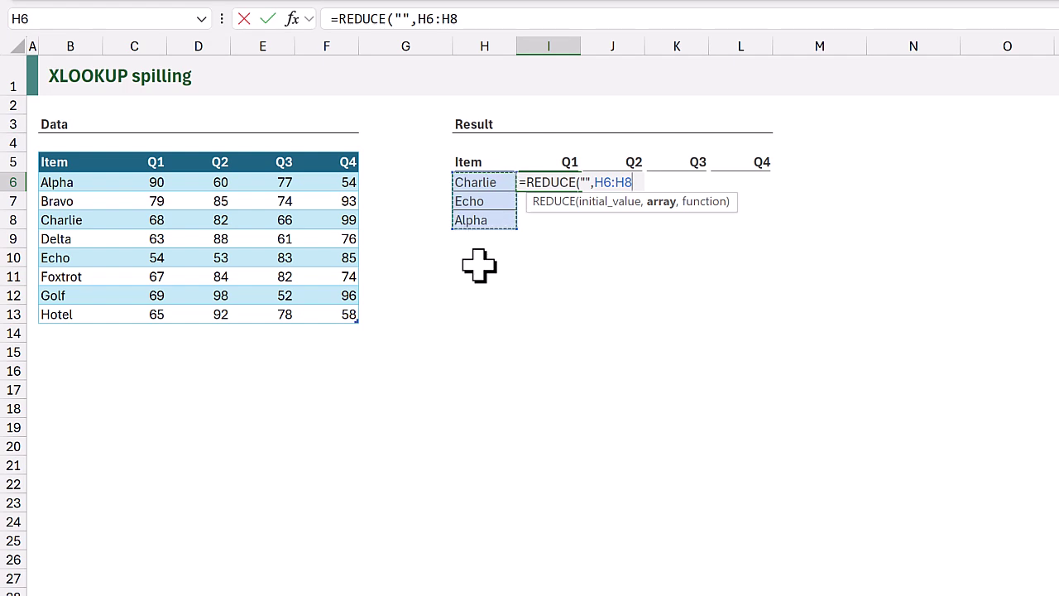
{"action": "type", "text": ","}
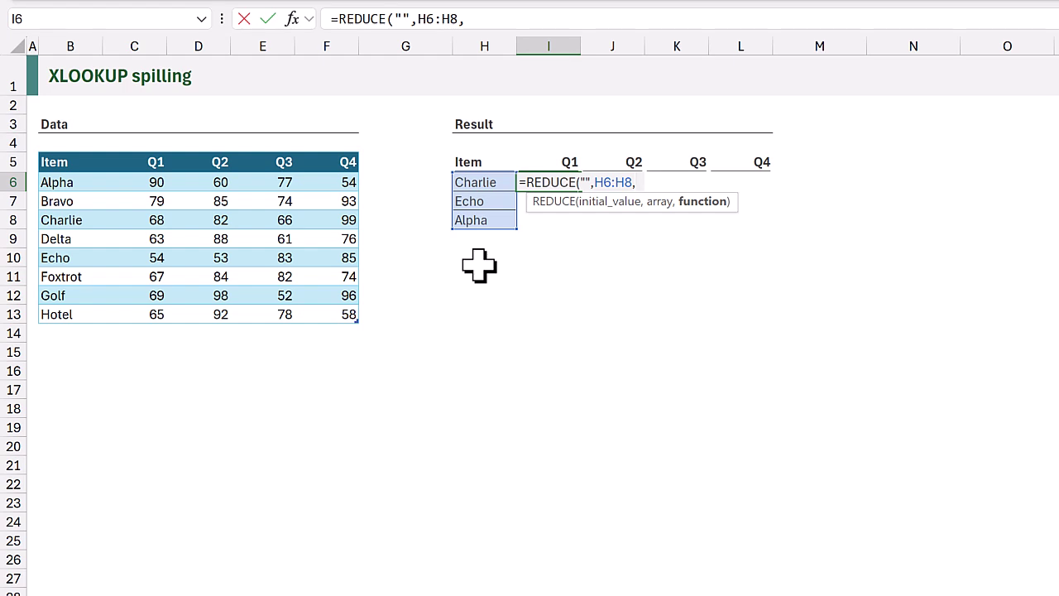
{"action": "type", "text": "LAMBDA"}
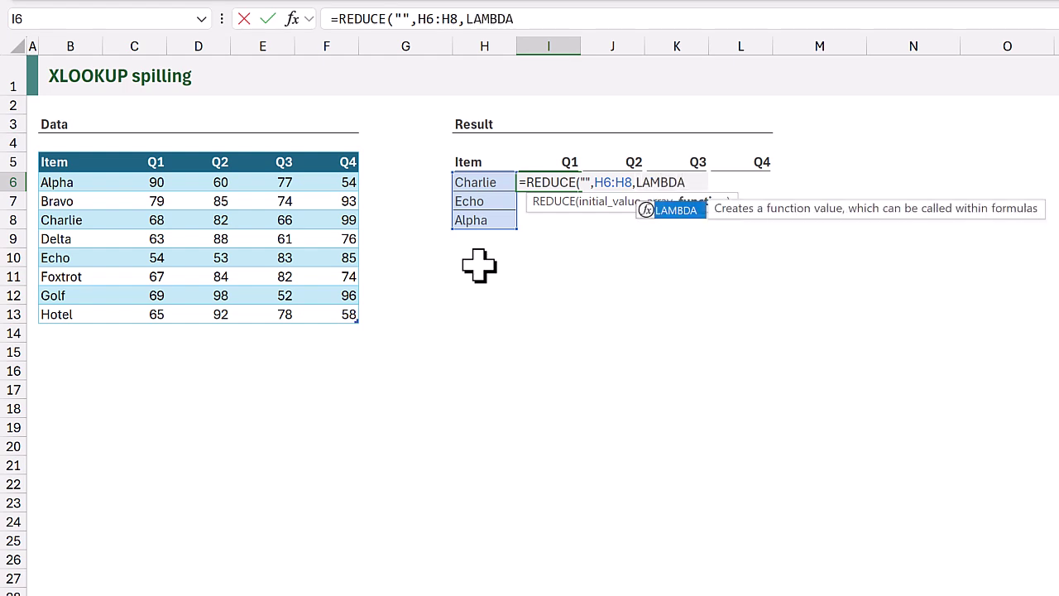
{"action": "type", "text": "("}
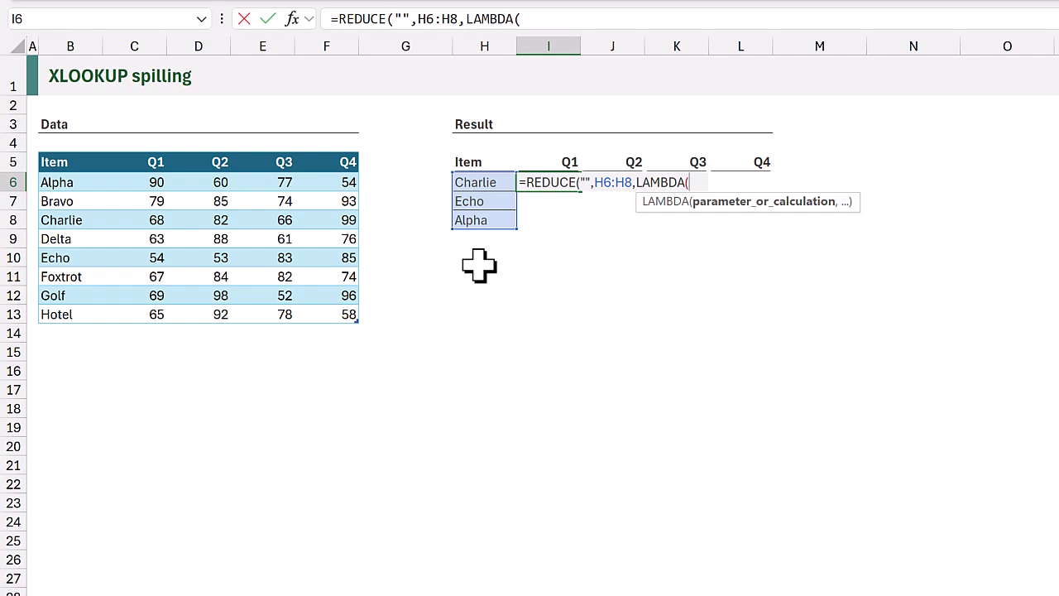
{"action": "type", "text": "state"}
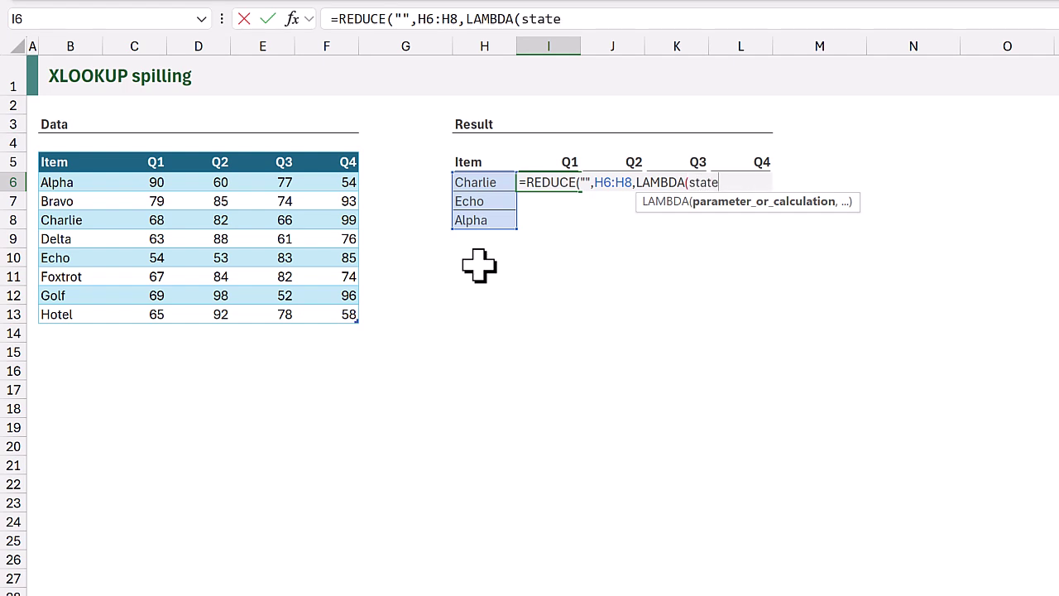
{"action": "type", "text": ",current,"}
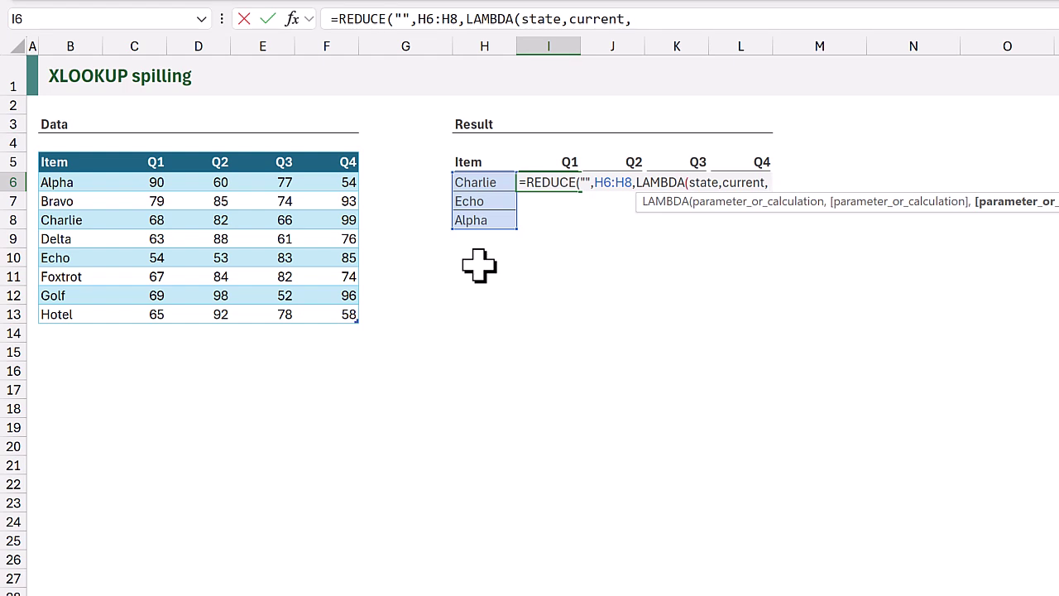
{"action": "type", "text": "VSTACK("}
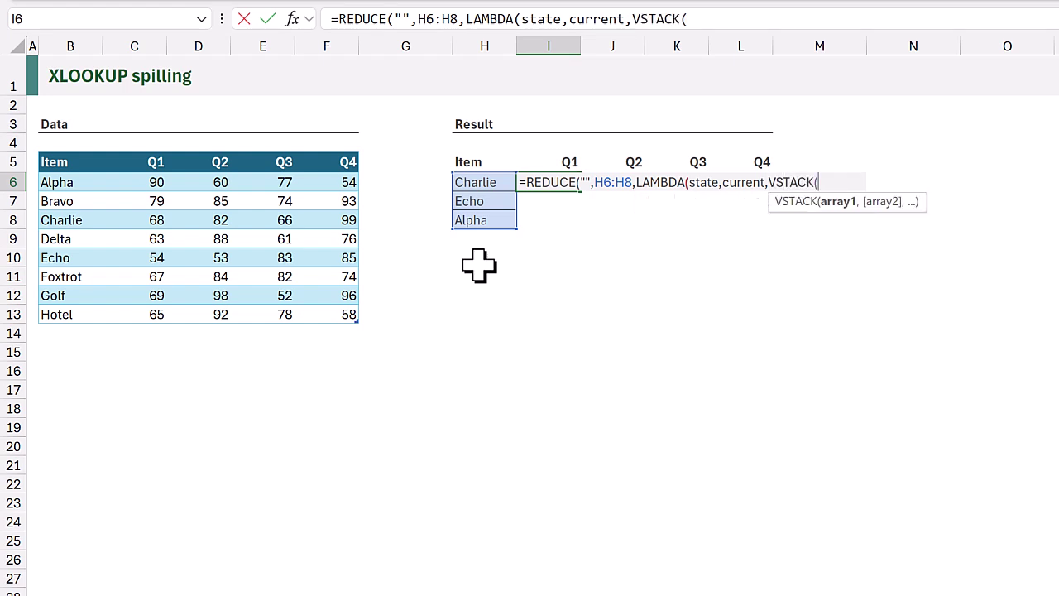
{"action": "type", "text": "state"}
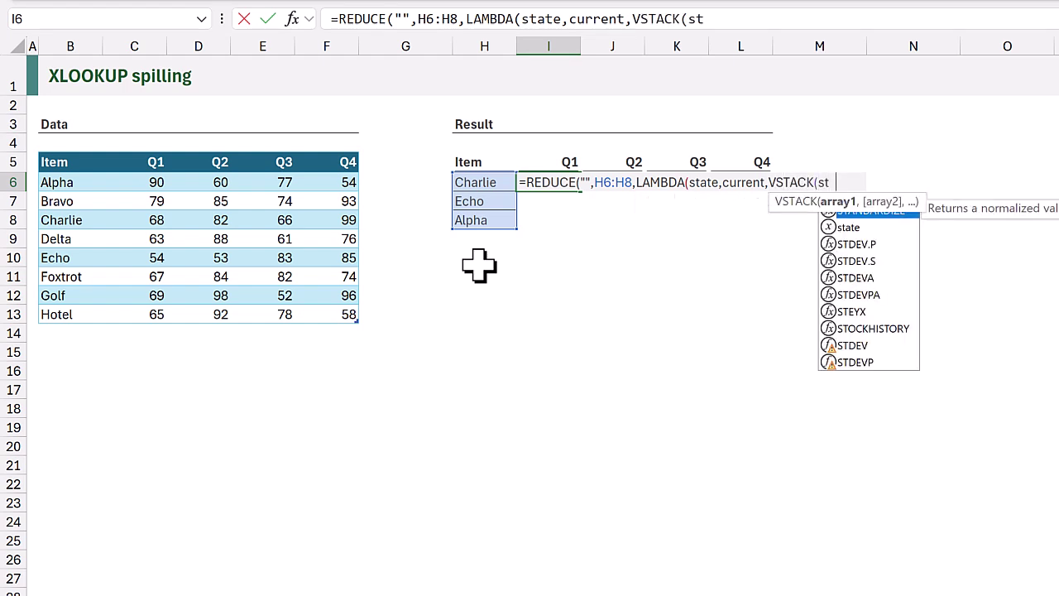
{"action": "type", "text": ","}
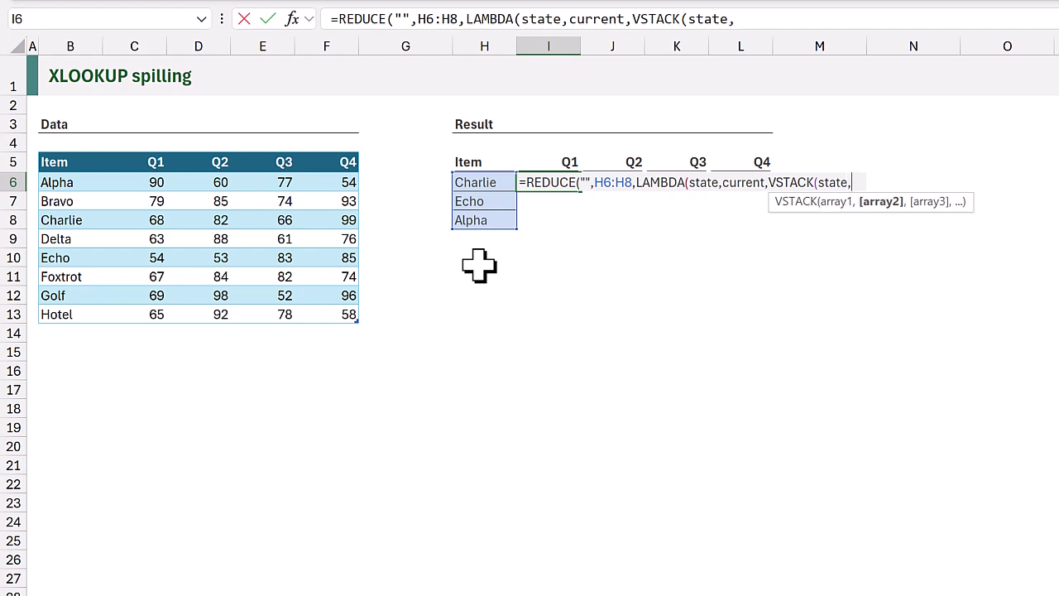
{"action": "type", "text": "XLOOKU"}
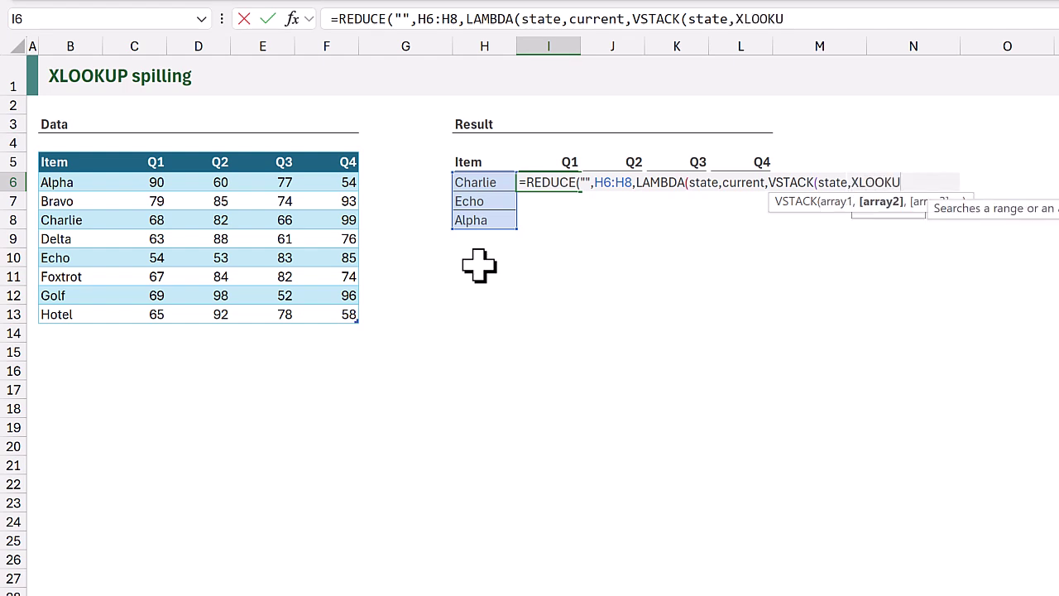
{"action": "type", "text": "P("}
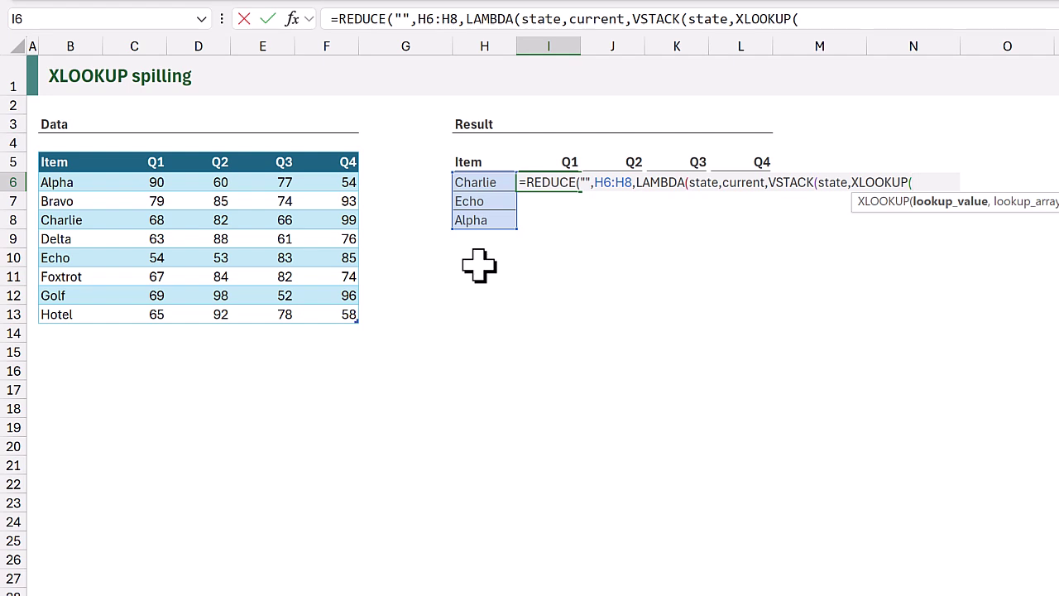
{"action": "type", "text": "current"}
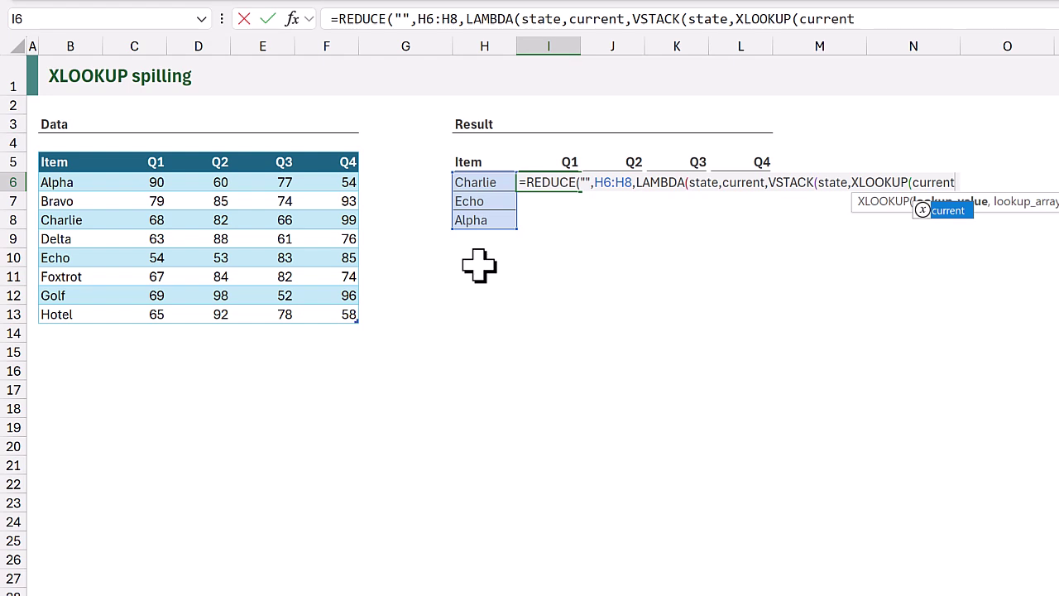
{"action": "type", "text": ","}
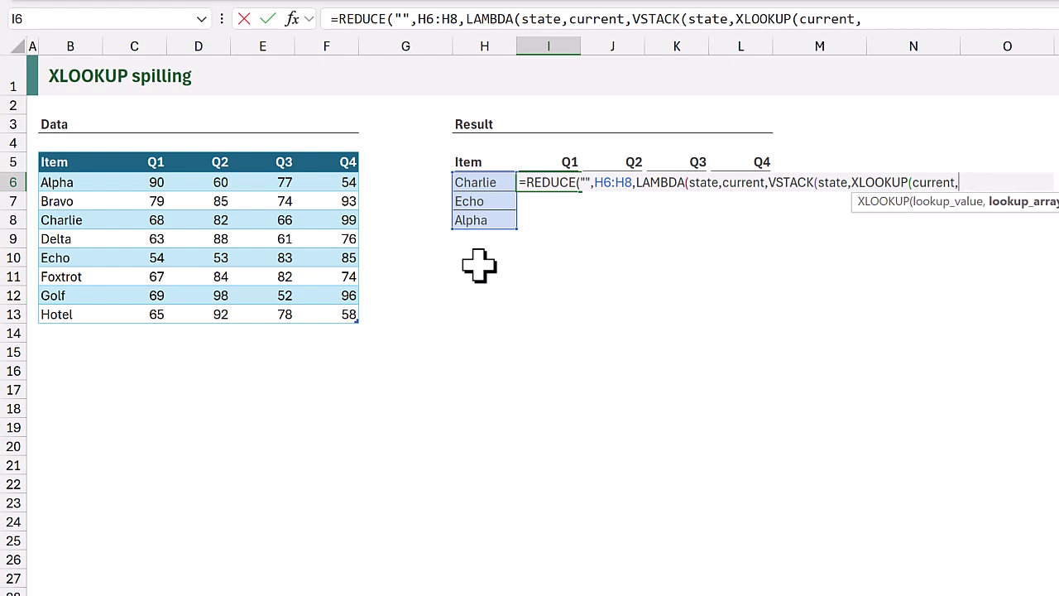
{"action": "left_click", "coordinate": [64, 152]}
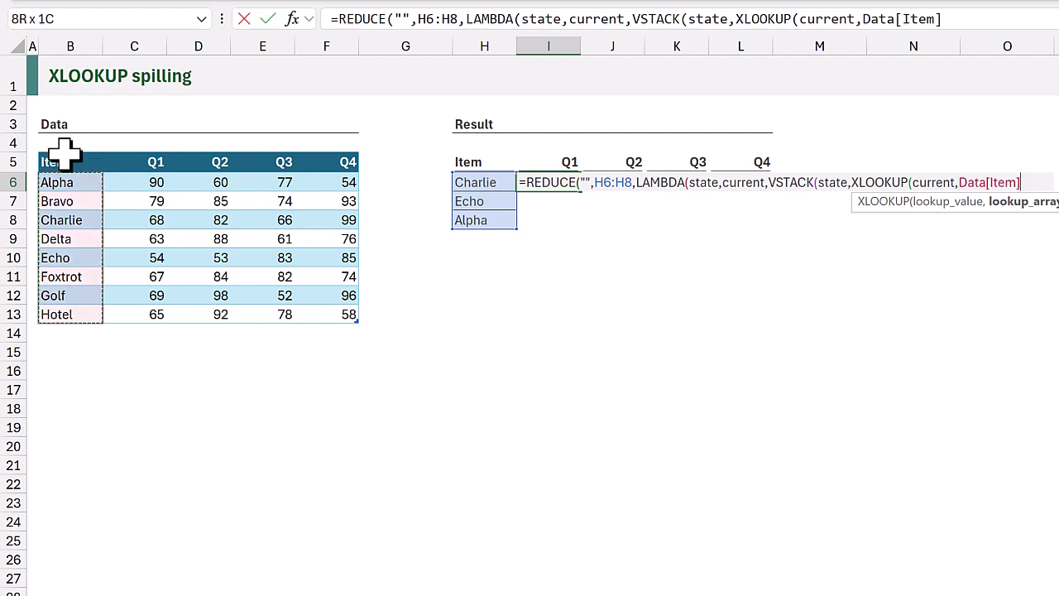
{"action": "type", "text": ","}
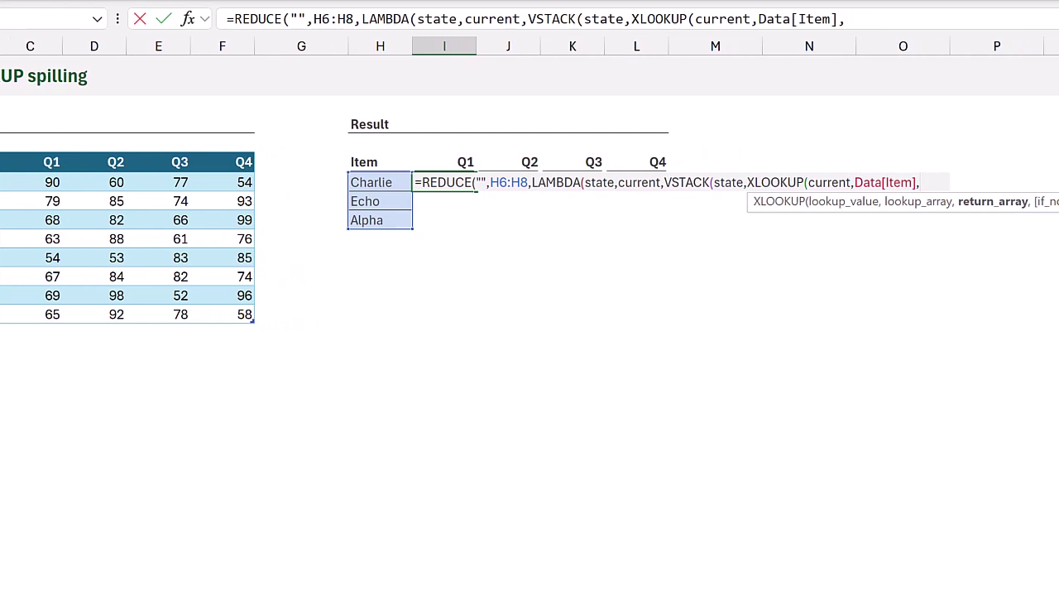
{"action": "left_click_drag", "start_coordinate": [60, 147], "coordinate": [215, 153]}
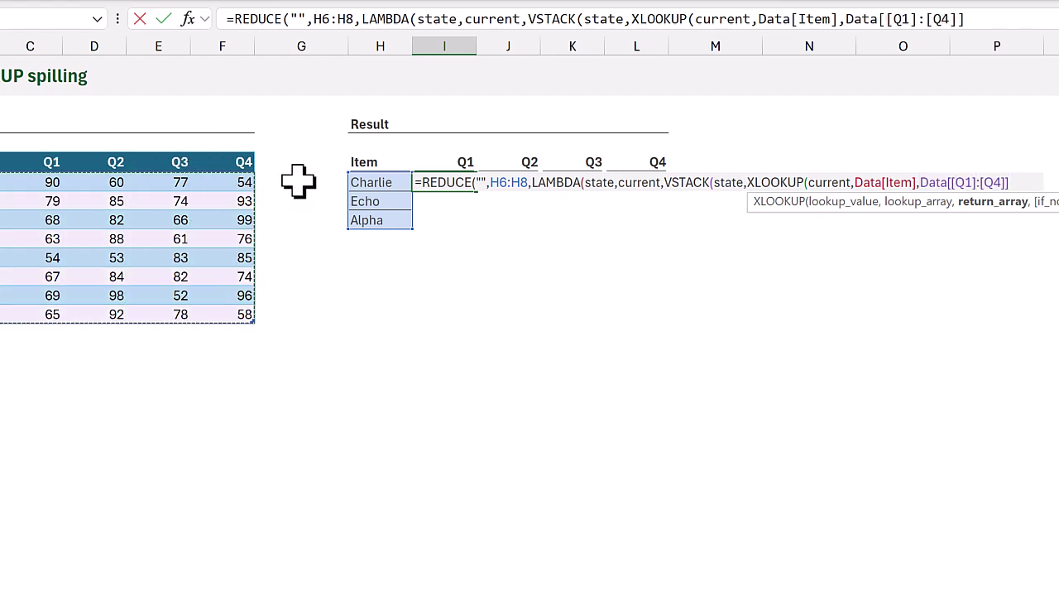
{"action": "type", "text": "))))"}
{"action": "key", "text": "ctrl+Return"}
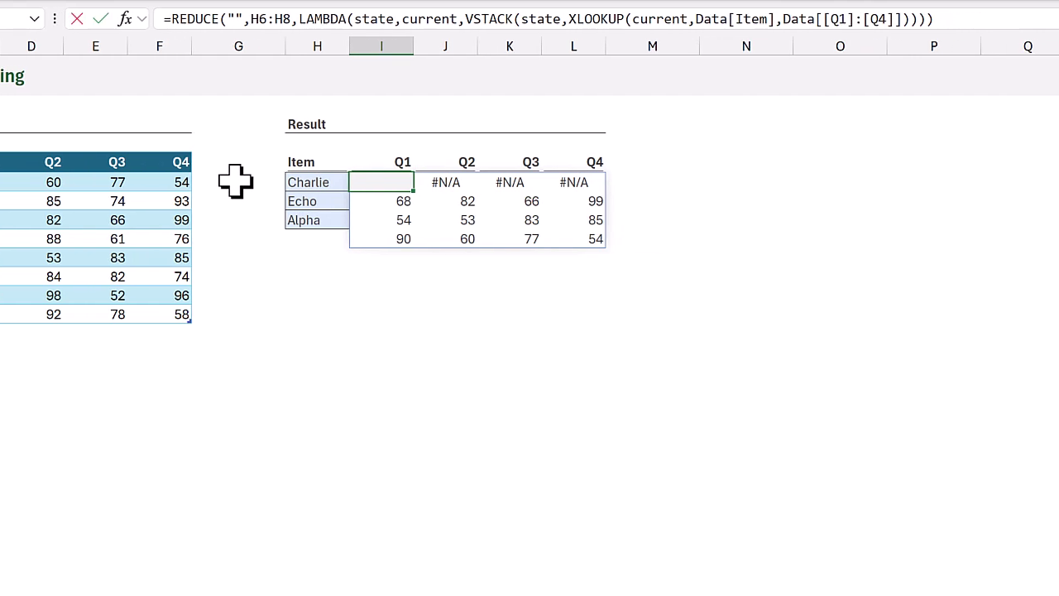
Wrap I6's stacked formula in DROP(...,1) to remove the leading #N/A row
{"action": "key", "text": "F2"}
{"action": "left_click", "coordinate": [358, 182]}
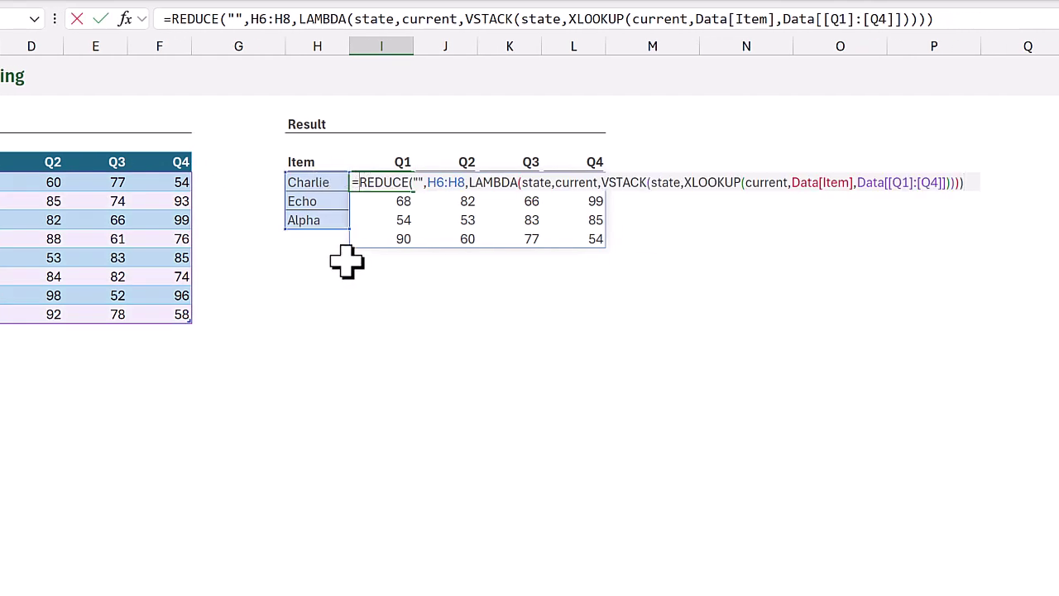
{"action": "type", "text": "DROP("}
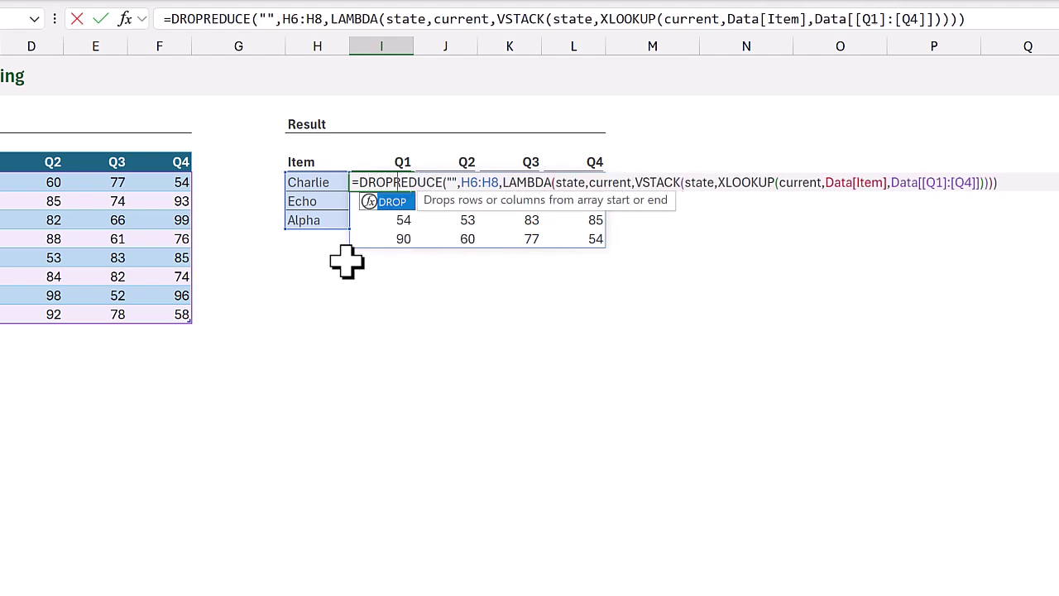
{"action": "left_click", "coordinate": [1005, 182]}
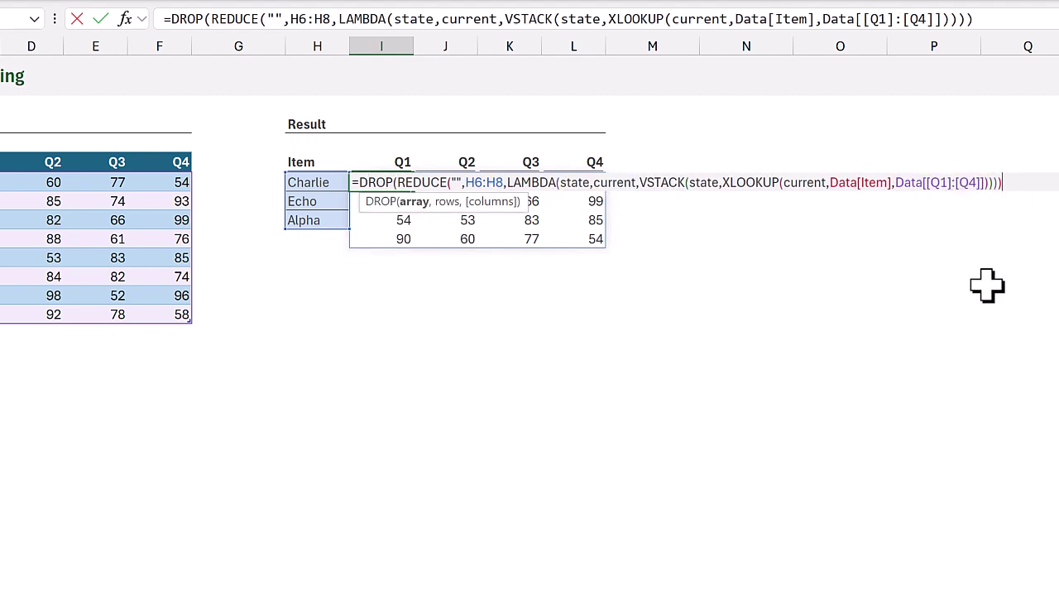
{"action": "type", "text": ",1)"}
{"action": "key", "text": "ctrl+Return"}
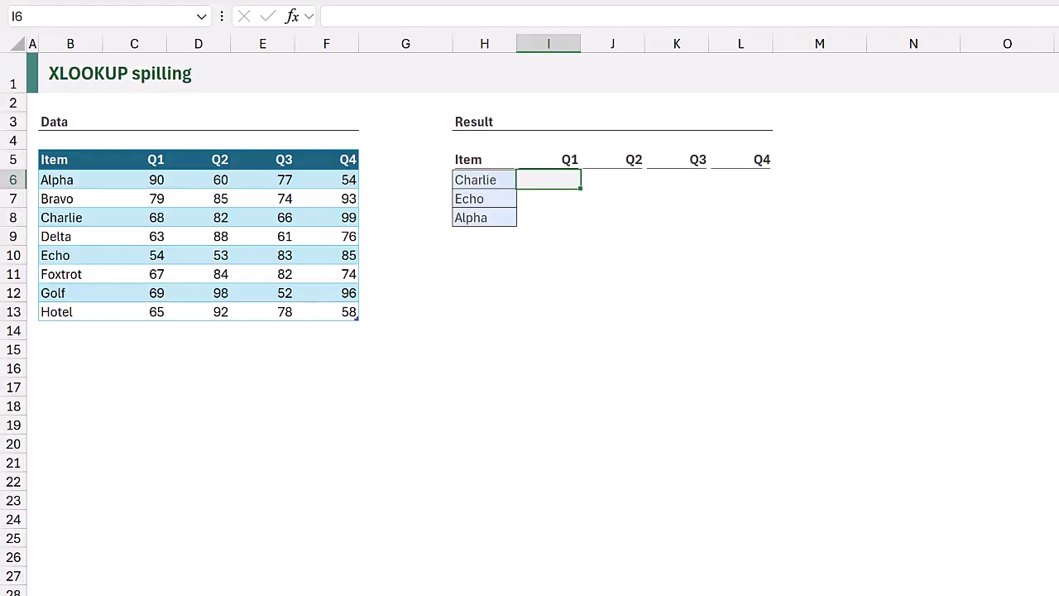
Enter =XMATCH(H6:H8,Data[Item]) in I6, spilling positions 3, 5 and 1
{"action": "type", "text": "=XM"}
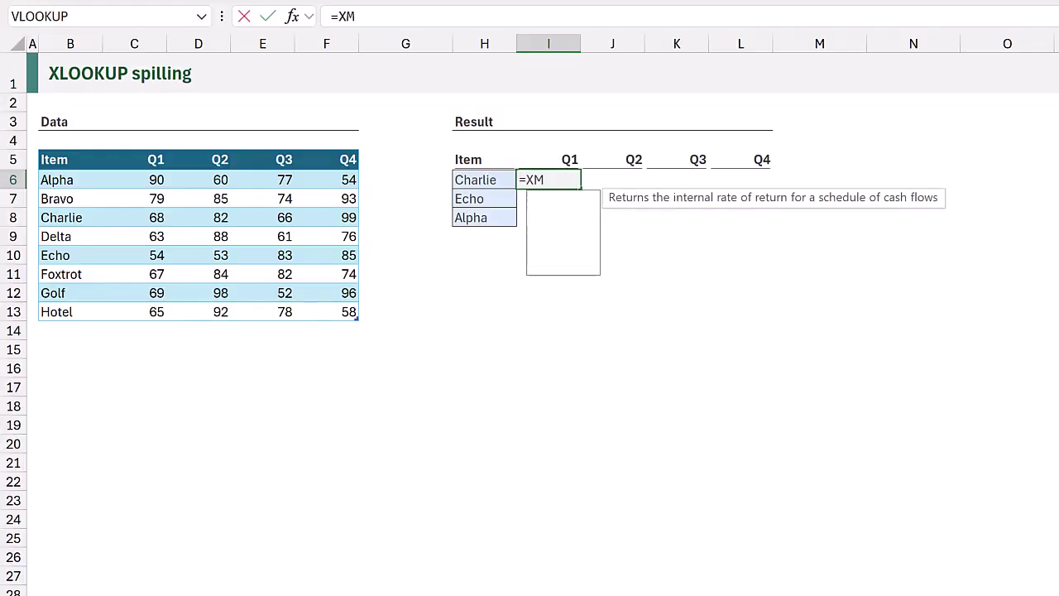
{"action": "type", "text": "ATCH("}
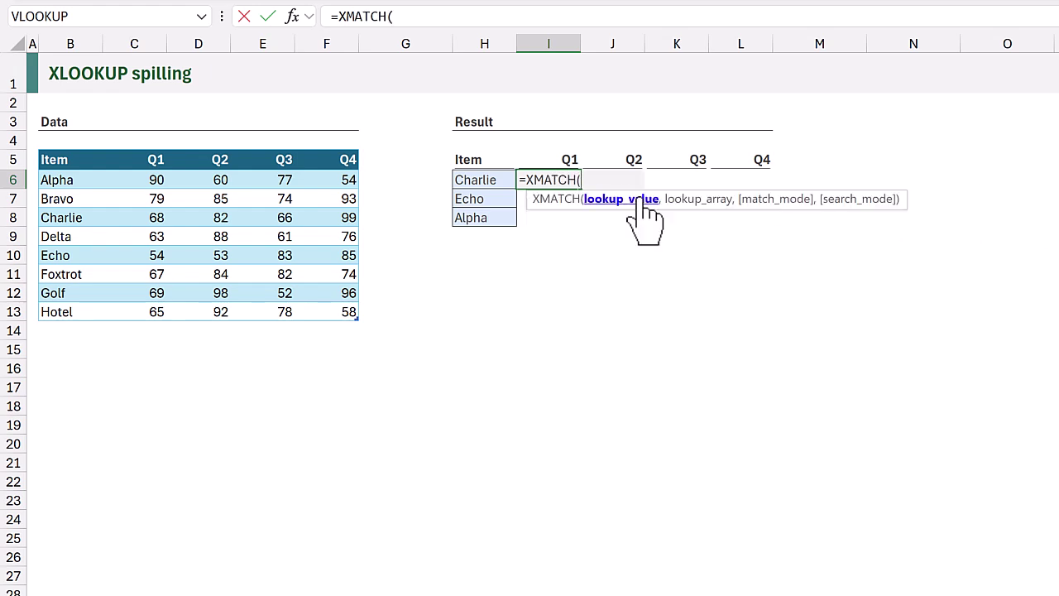
{"action": "left_click", "coordinate": [503, 179]}
{"action": "left_click_drag", "start_coordinate": [503, 178], "coordinate": [503, 218]}
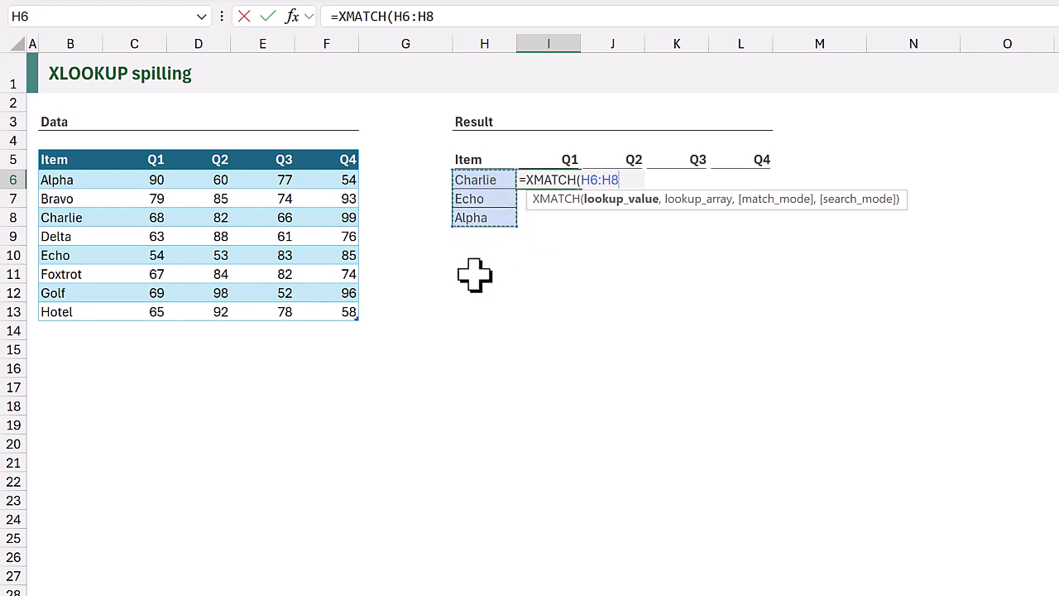
{"action": "type", "text": ","}
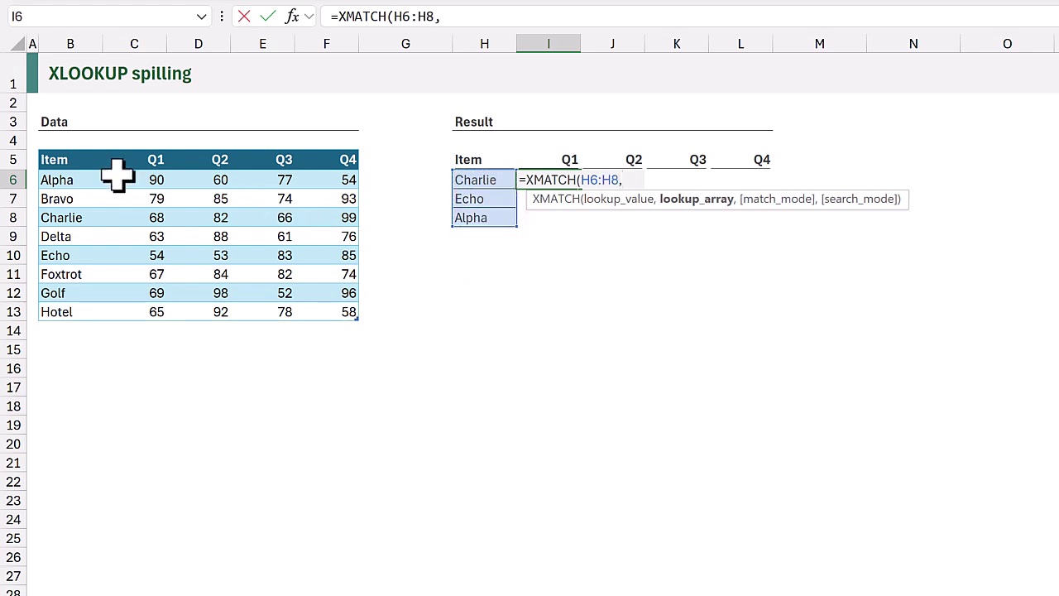
{"action": "left_click", "coordinate": [82, 150]}
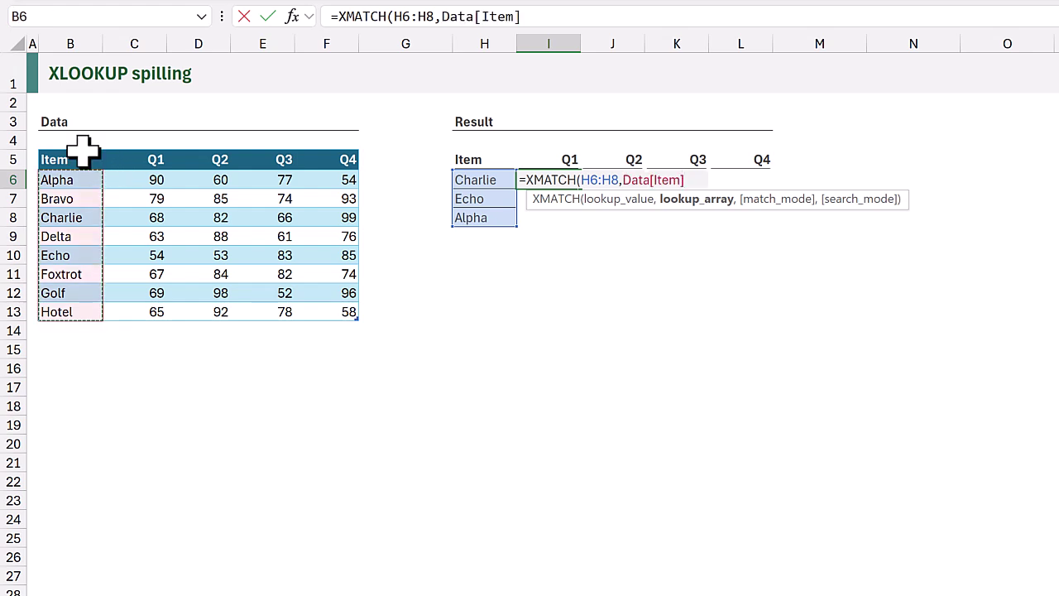
{"action": "type", "text": ")"}
{"action": "key", "text": "ctrl+Return"}
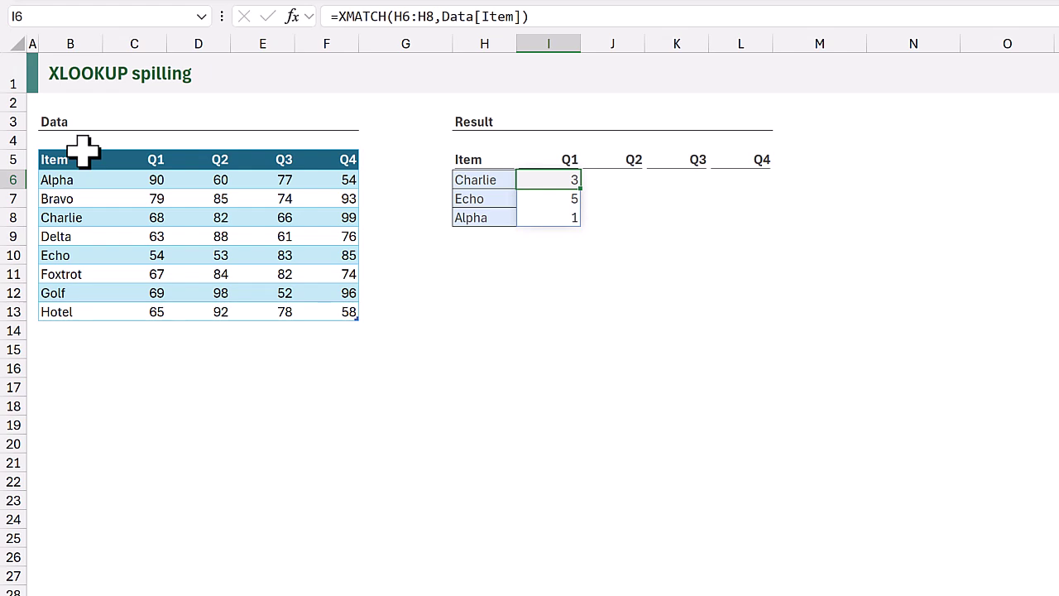
Rewrite I6 as =CHOOSEROWS(Data[[Q1]:[Q4]],XMATCH(H6:H8,Data[Item]))
{"action": "key", "text": "F2"}
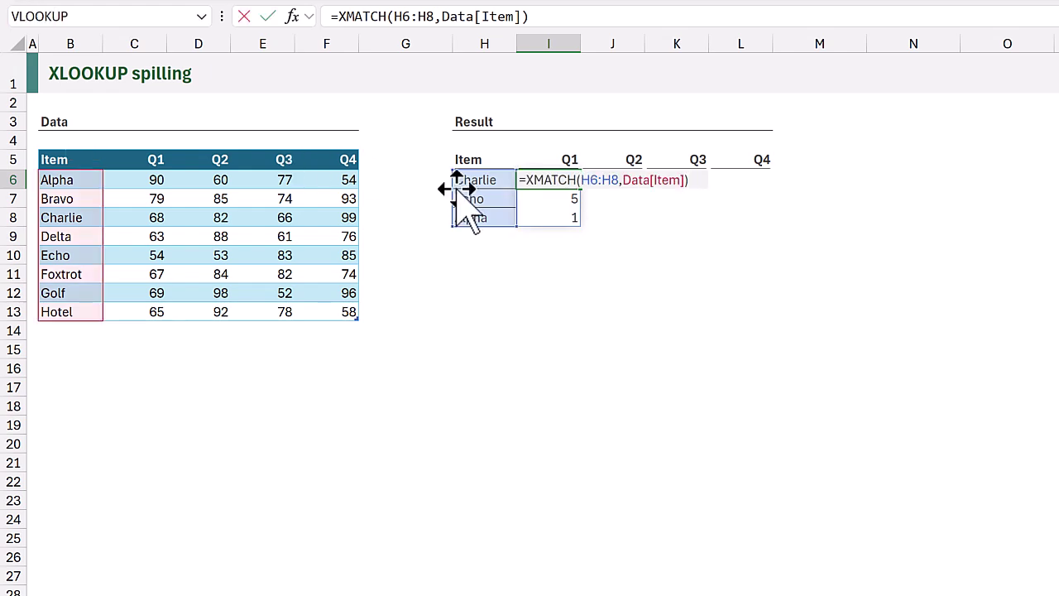
{"action": "type", "text": "CHOOSER"}
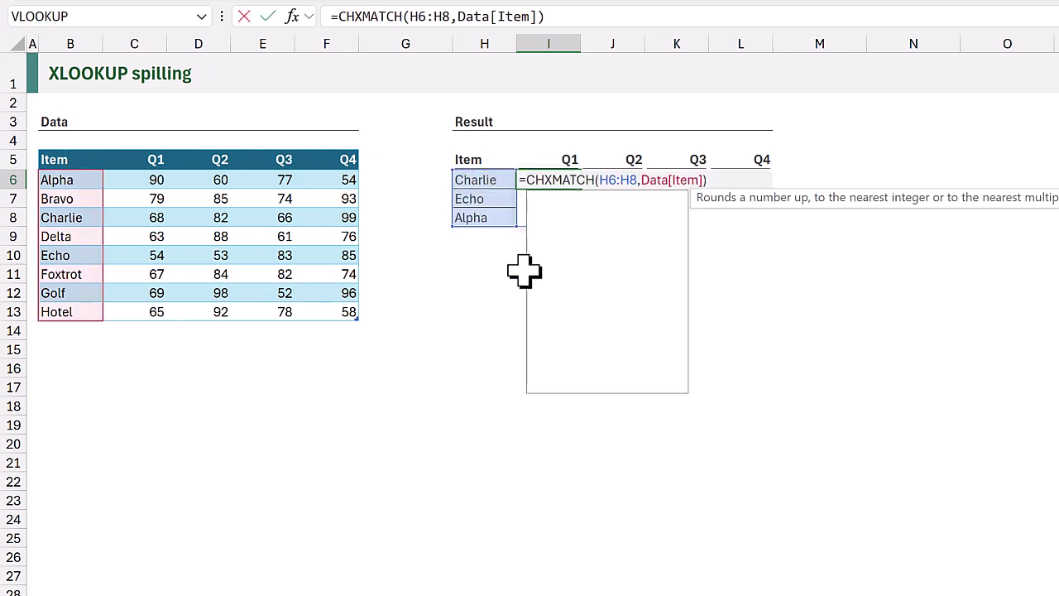
{"action": "type", "text": "OWS("}
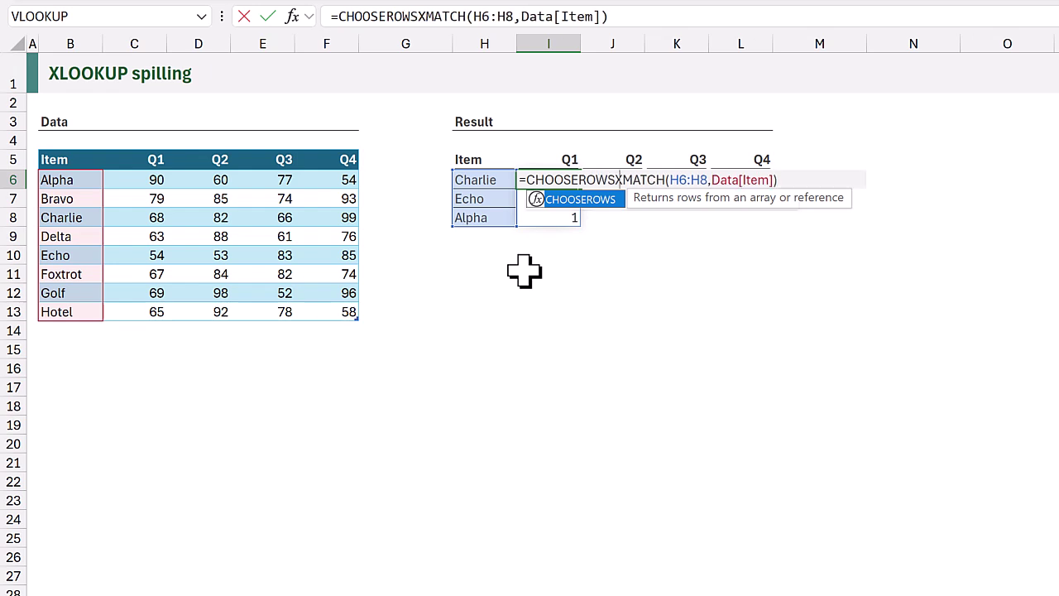
{"action": "left_click_drag", "start_coordinate": [152, 139], "coordinate": [356, 139]}
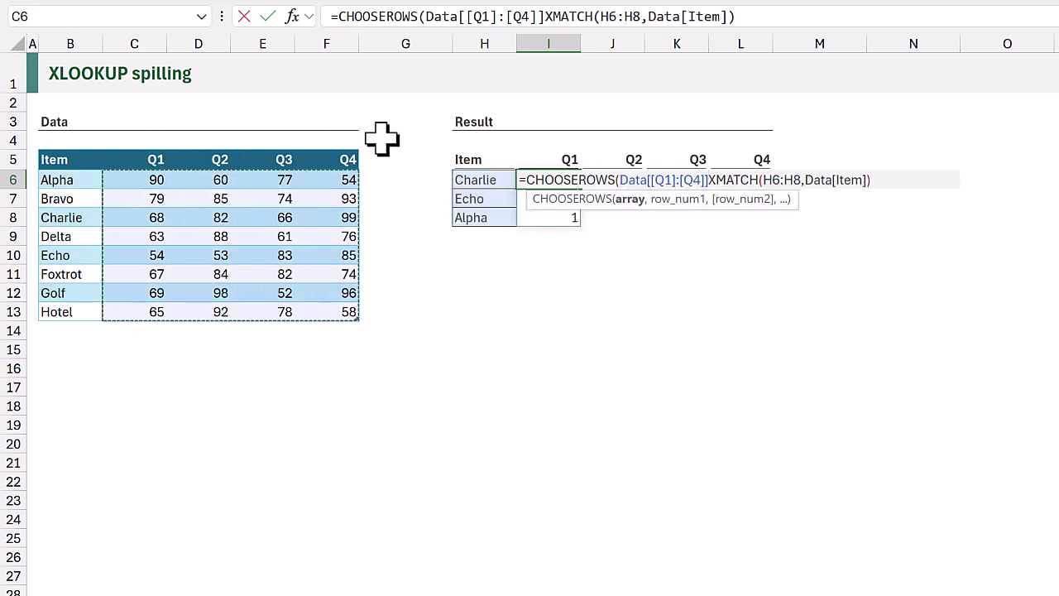
{"action": "type", "text": ","}
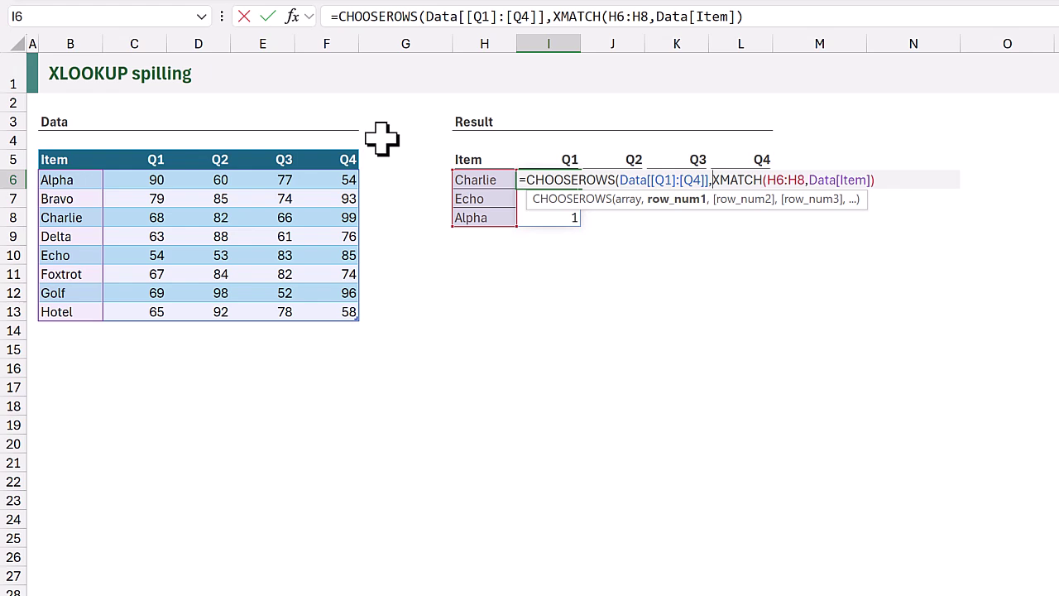
{"action": "left_click", "coordinate": [894, 181]}
{"action": "type", "text": ")"}
{"action": "key", "text": "ctrl+Return"}
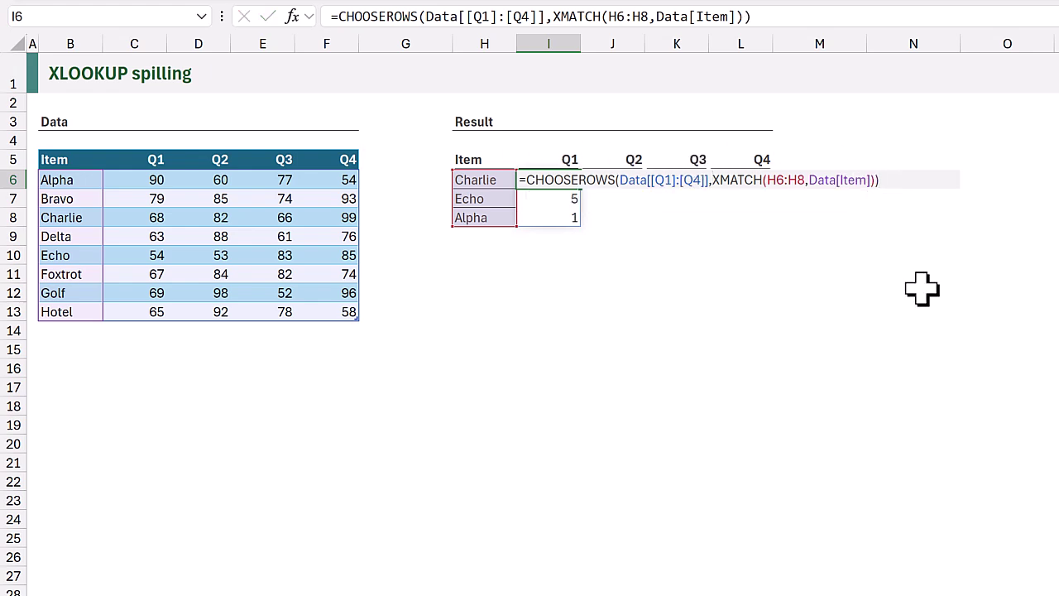